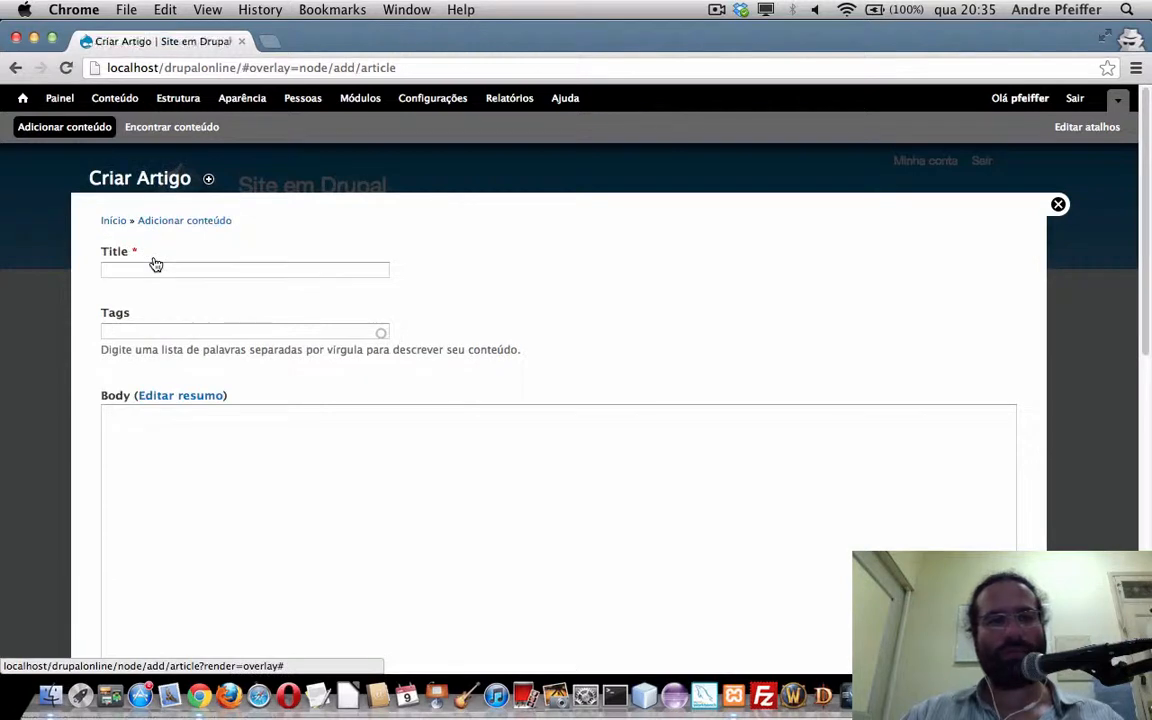
- Start a new Página básica and give it the title "Sobre o curso"
{"action": "left_click", "coordinate": [37, 126]}
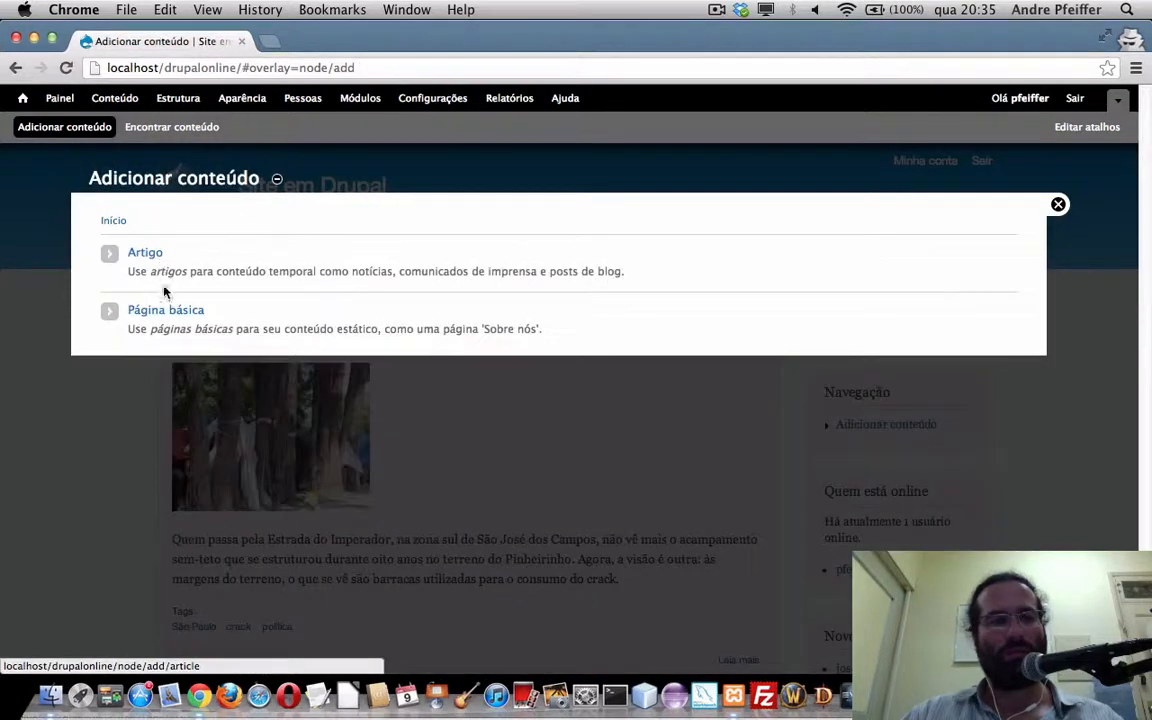
{"action": "left_click", "coordinate": [165, 315]}
{"action": "left_click", "coordinate": [175, 267]}
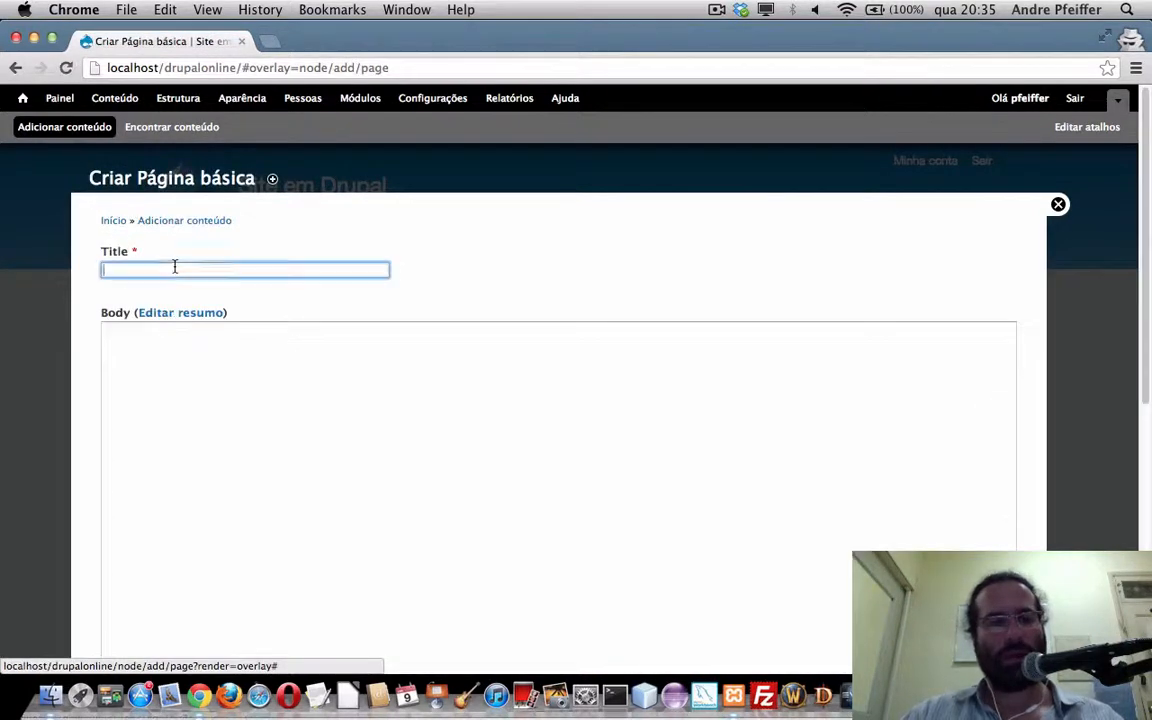
{"action": "type", "text": "Sobre o curso"}
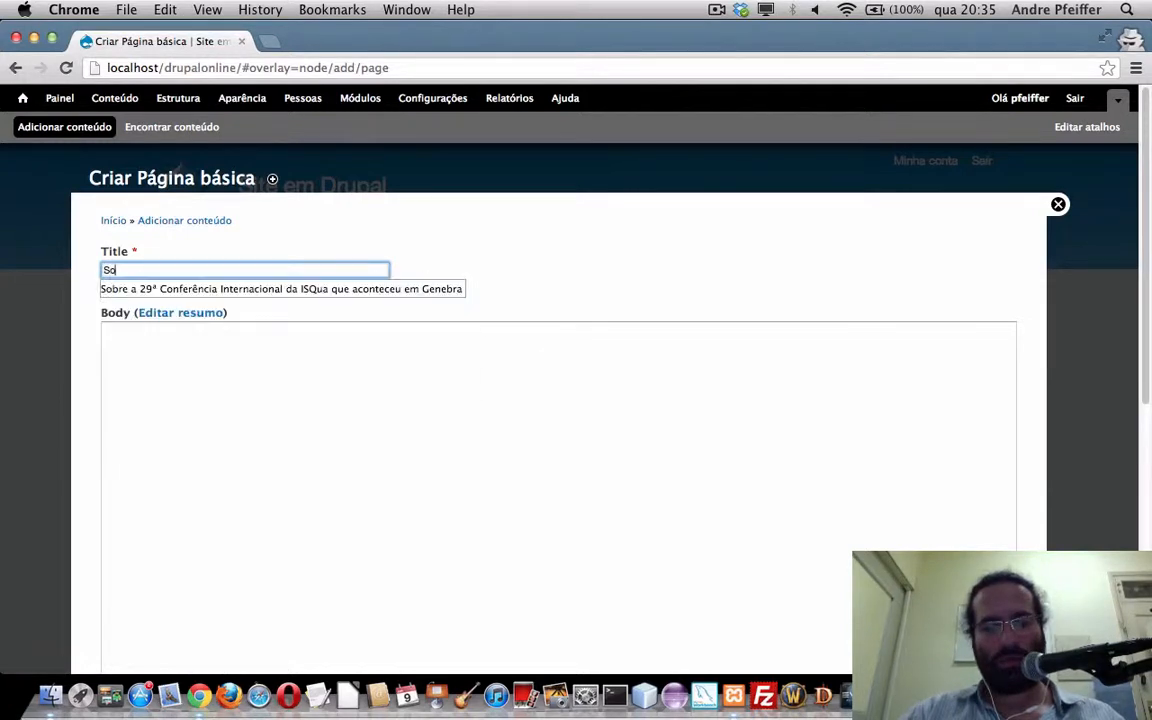
- Fill the page body with the text "depois vou colocar alguma informação sobre o curso"
{"action": "key", "text": "Tab"}
{"action": "key", "text": "Tab"}
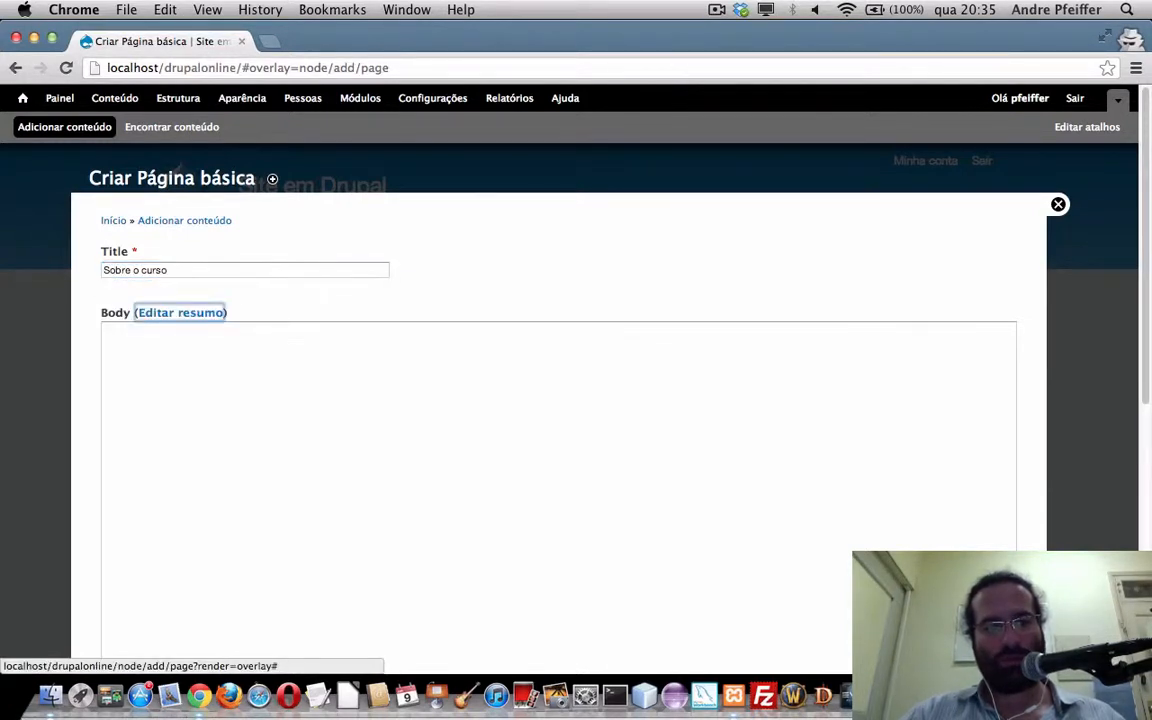
{"action": "type", "text": "dep"}
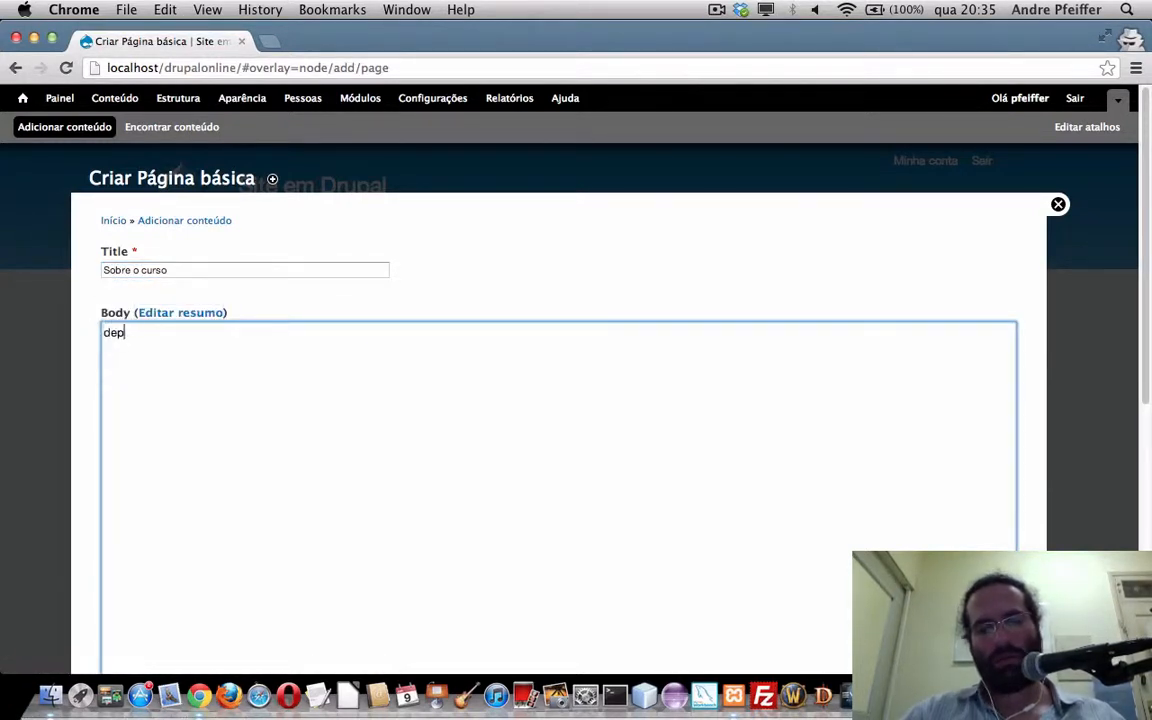
{"action": "type", "text": "ois vou col"}
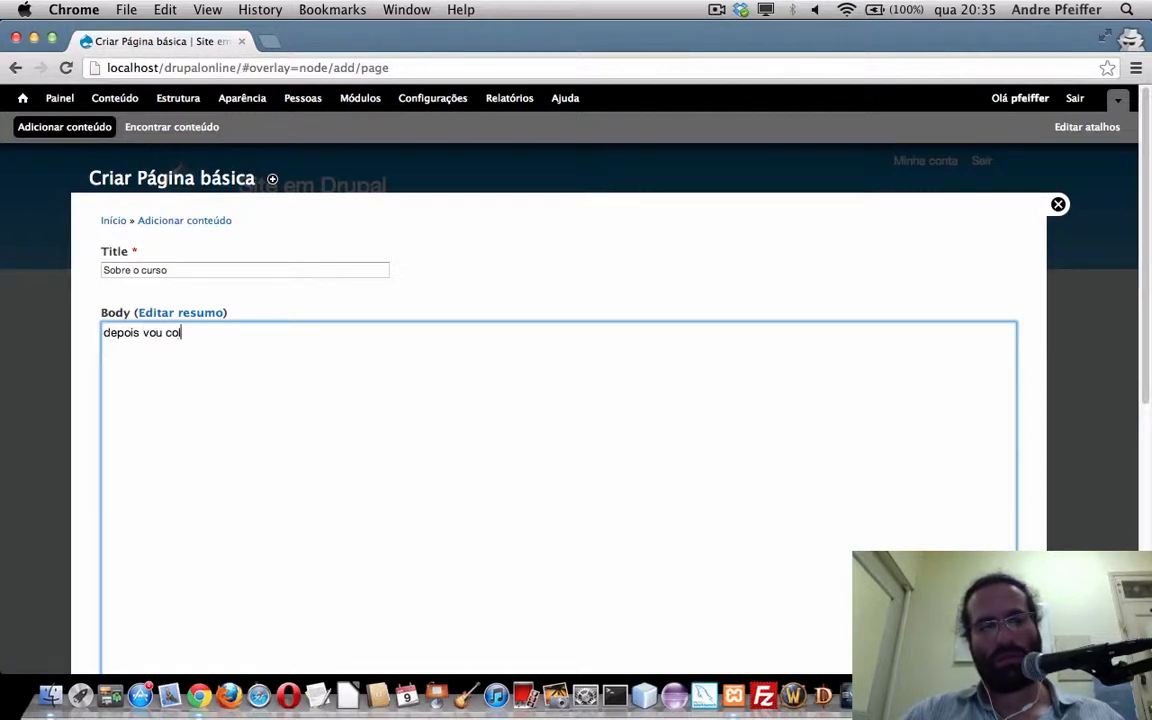
{"action": "type", "text": "ocar alguma info"}
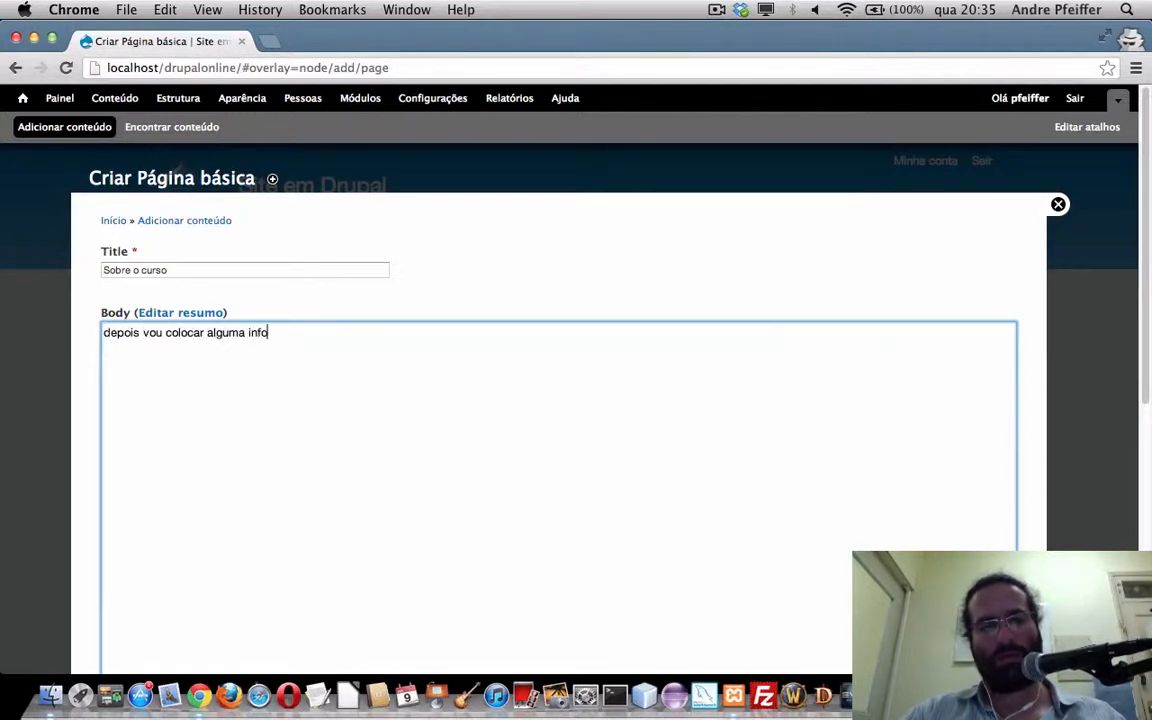
{"action": "type", "text": "rmação sobre o curso"}
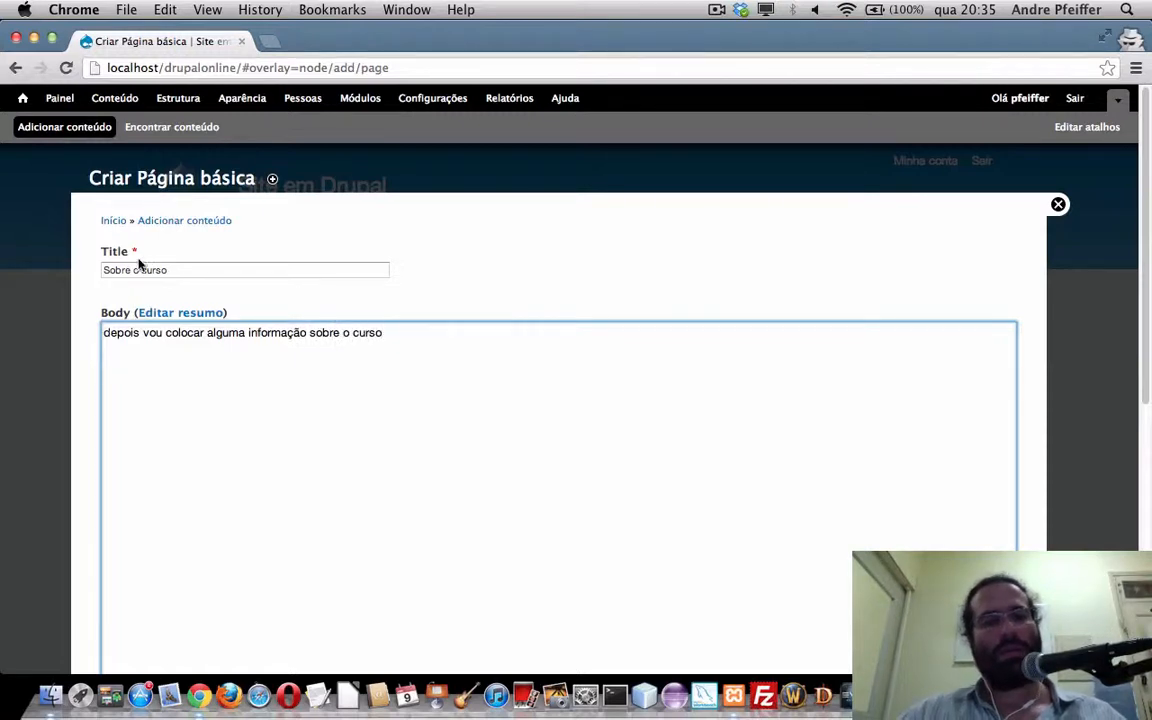
- Enable a menu link for the page under <Menu principal> and save the page
{"action": "scroll", "coordinate": [188, 292], "scroll_direction": "down", "scroll_amount": 10}
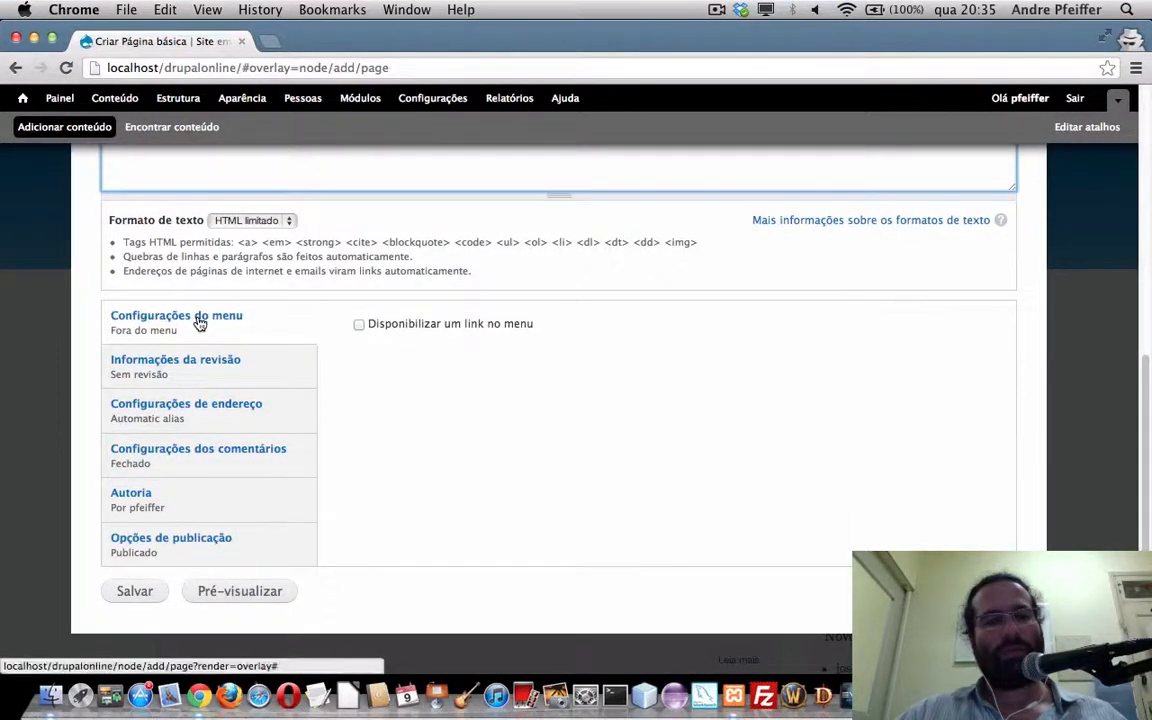
{"action": "left_click", "coordinate": [370, 330]}
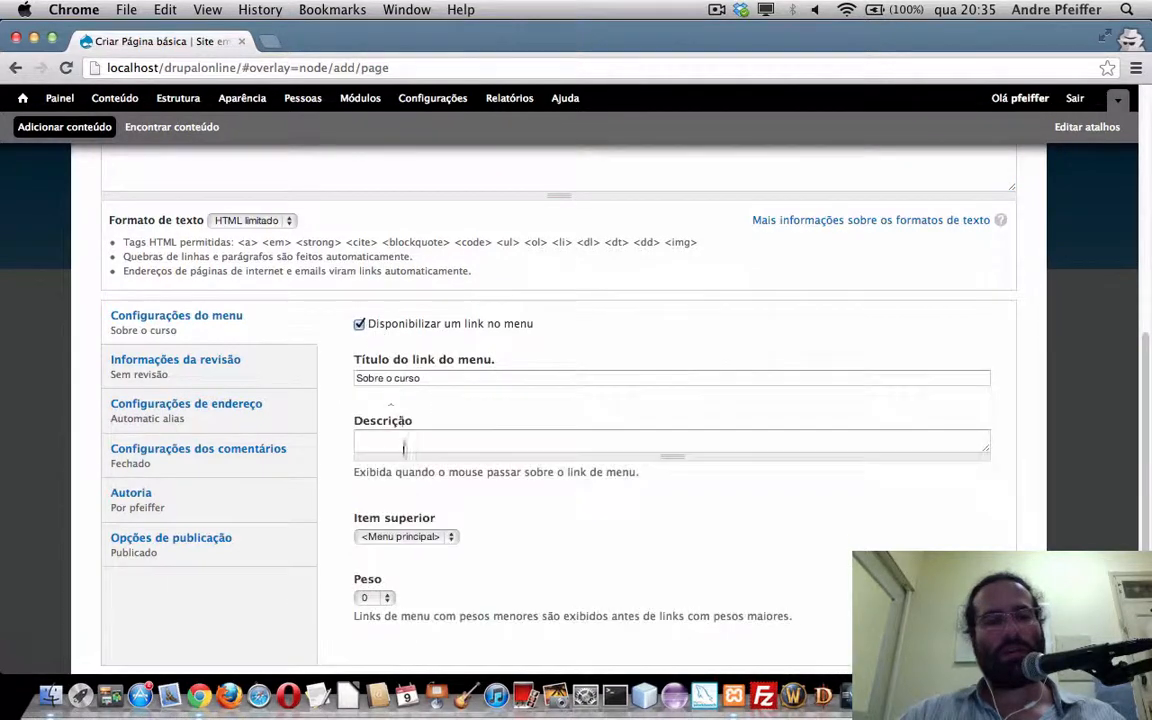
{"action": "scroll", "coordinate": [401, 415], "scroll_direction": "down", "scroll_amount": 2}
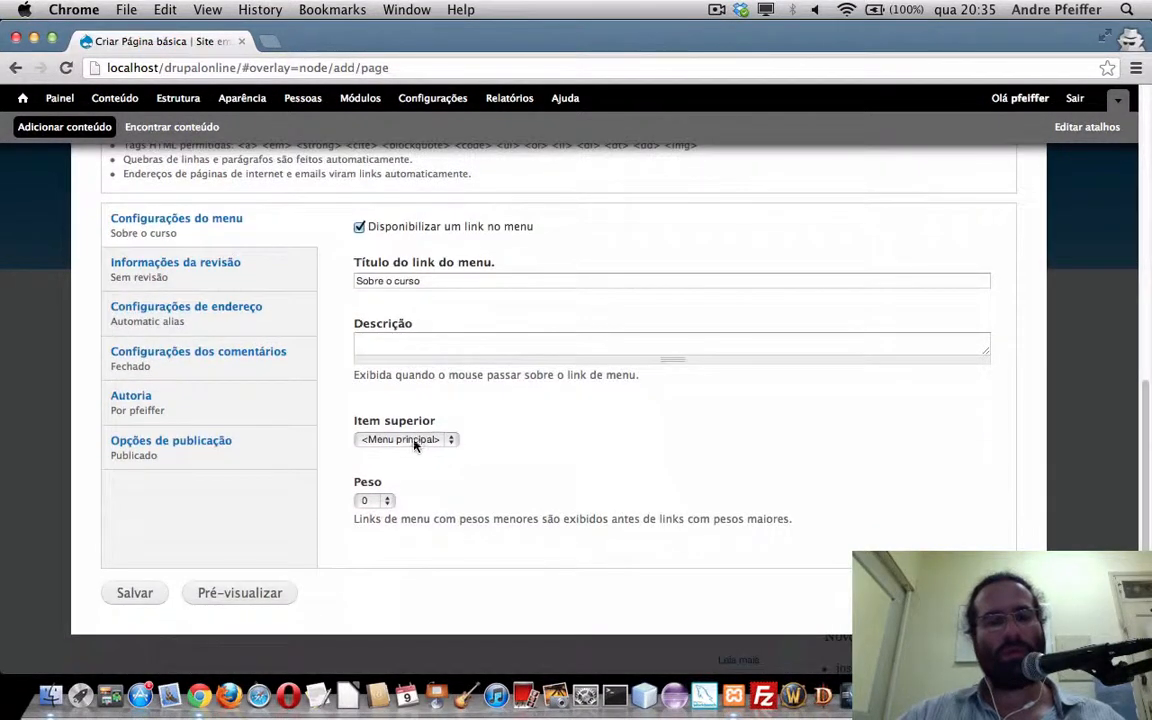
{"action": "left_click", "coordinate": [136, 601]}
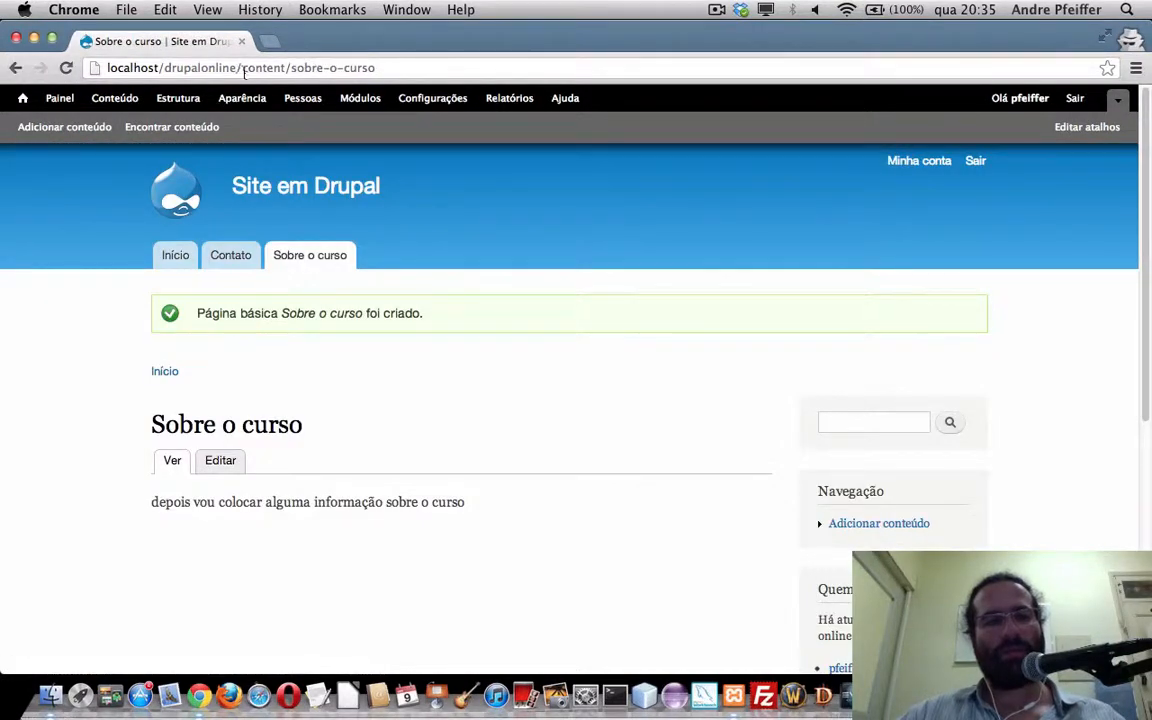
- Examine the path part of the saved page's address that follows the site's base address
{"action": "left_click_drag", "start_coordinate": [241, 67], "coordinate": [442, 72]}
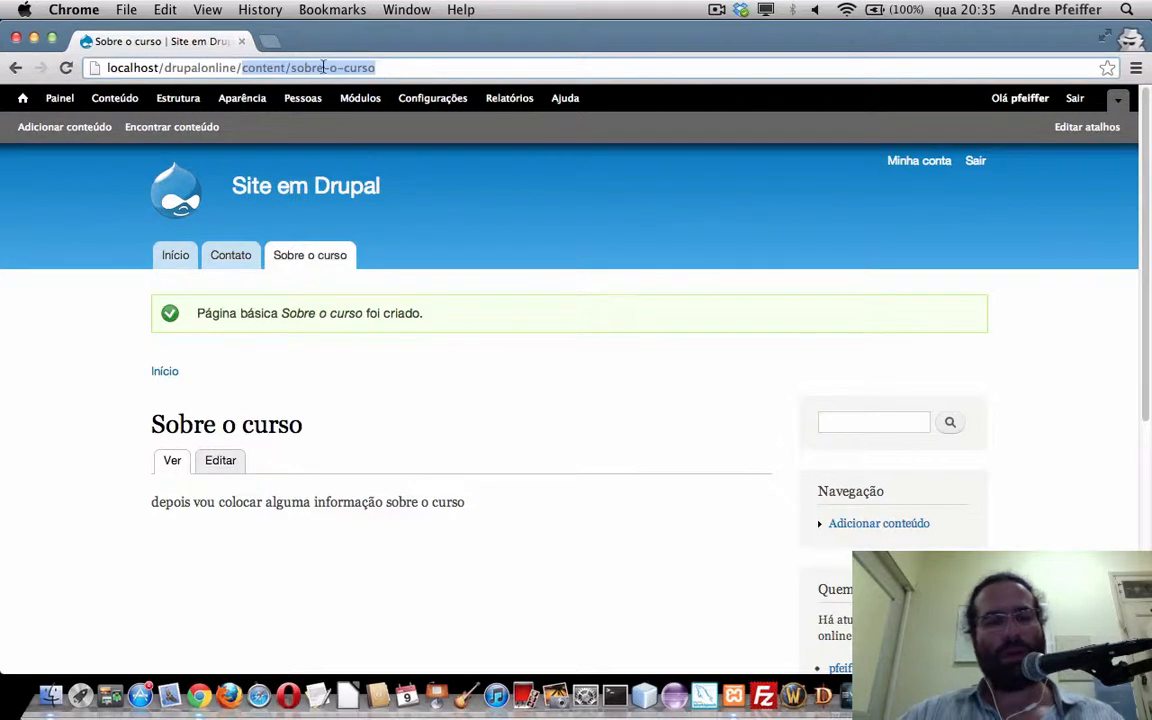
{"action": "left_click_drag", "start_coordinate": [297, 67], "coordinate": [407, 67]}
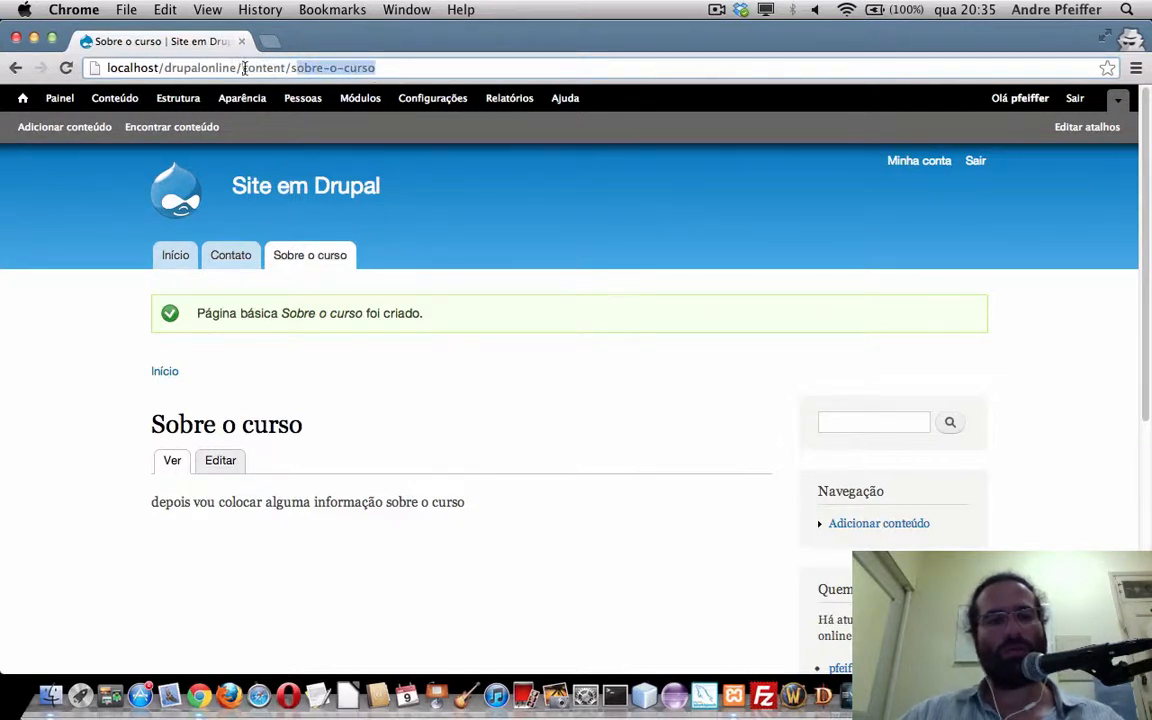
{"action": "left_click_drag", "start_coordinate": [243, 67], "coordinate": [380, 66]}
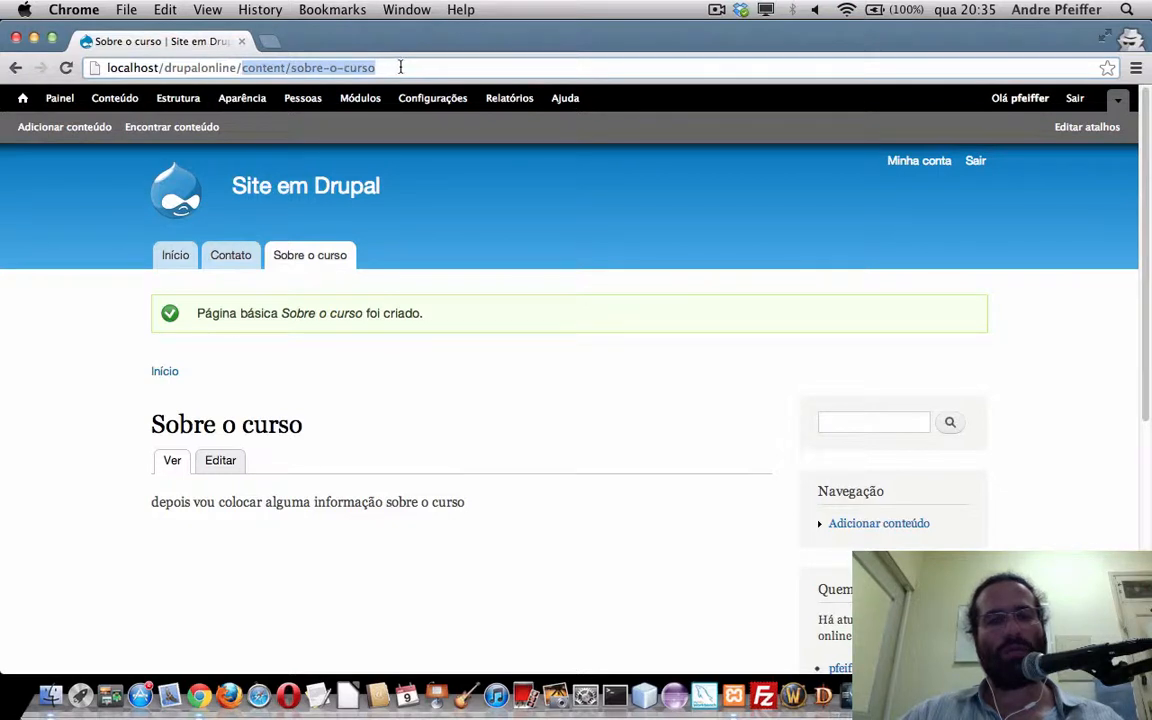
- Edit the "Sobre o curso" page to turn off its automatic URL alias, clear the alternative URL, and save
{"action": "left_click", "coordinate": [219, 465]}
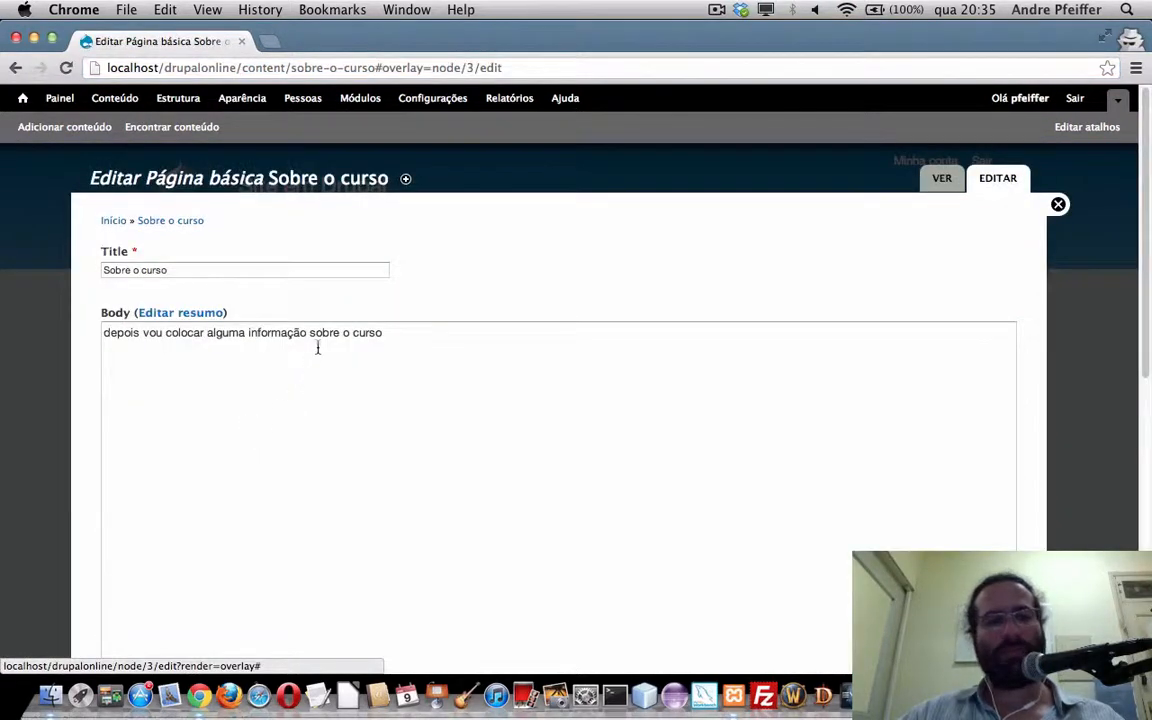
{"action": "scroll", "coordinate": [318, 347], "scroll_direction": "down", "scroll_amount": 10}
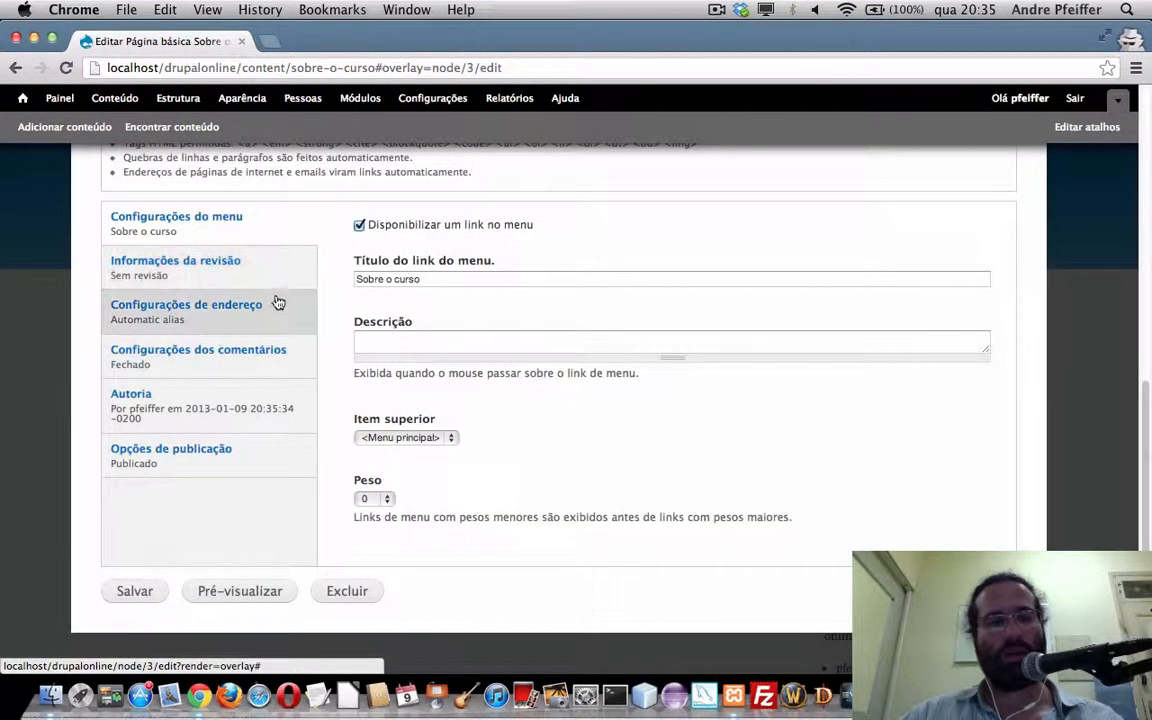
{"action": "left_click", "coordinate": [275, 313]}
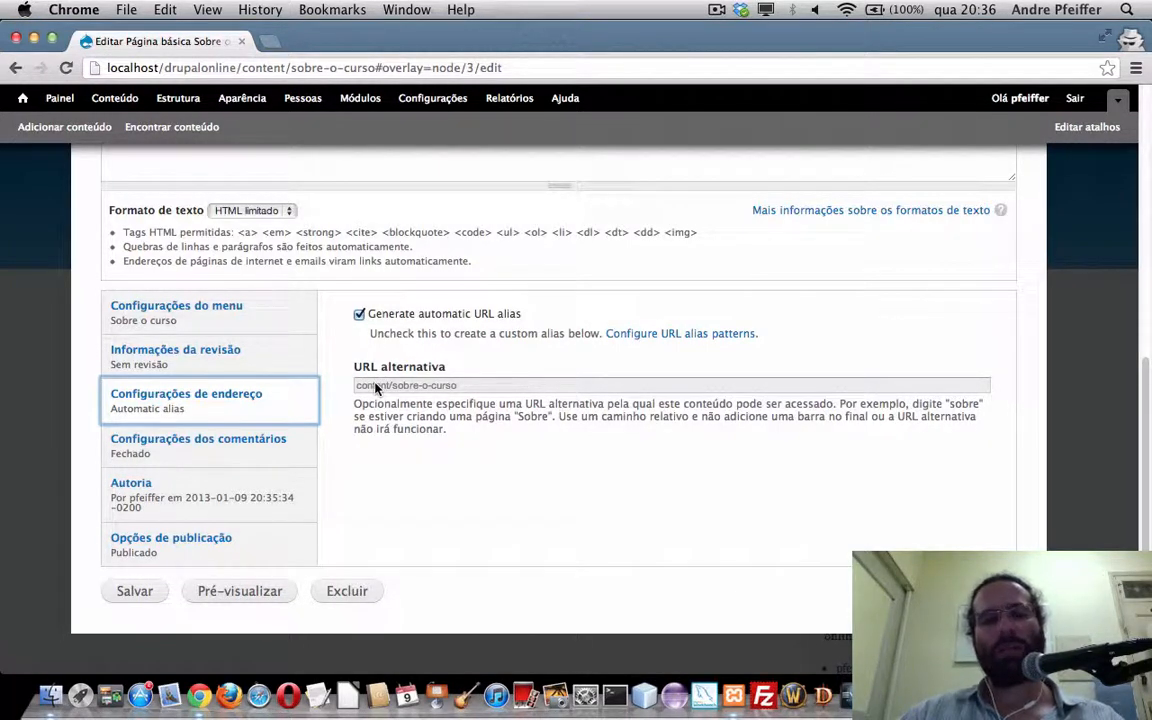
{"action": "left_click", "coordinate": [359, 315]}
{"action": "triple_click", "coordinate": [407, 385]}
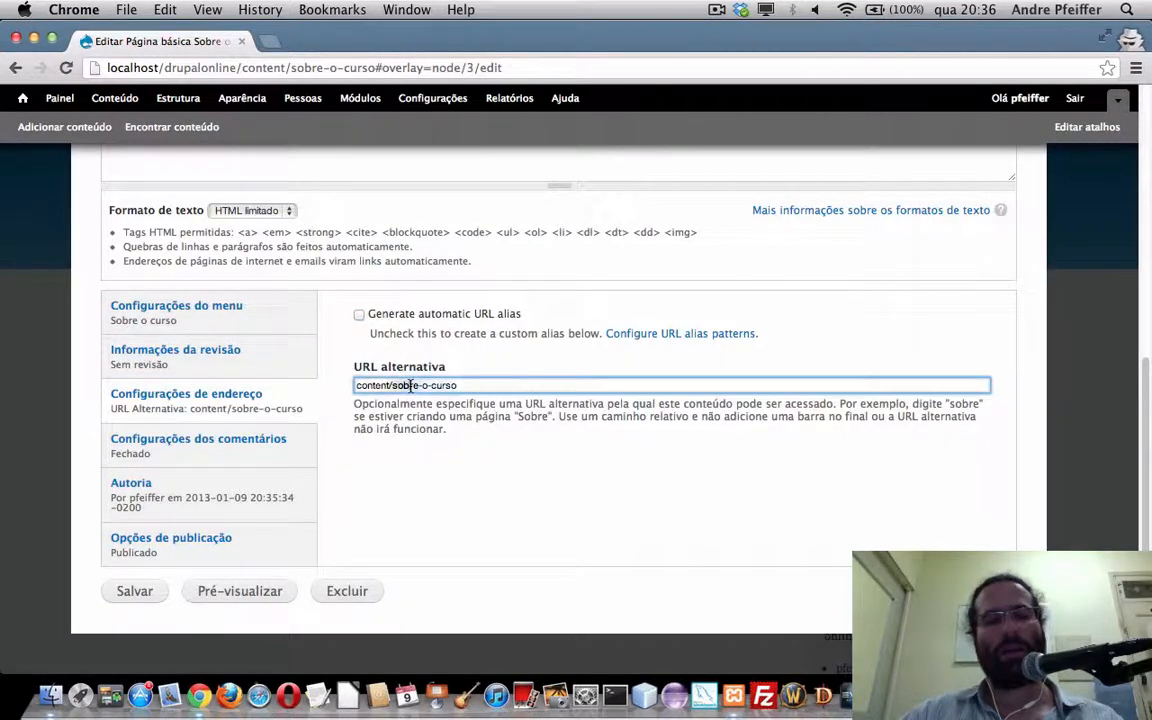
{"action": "key", "text": "BackSpace"}
{"action": "key", "text": "Return"}
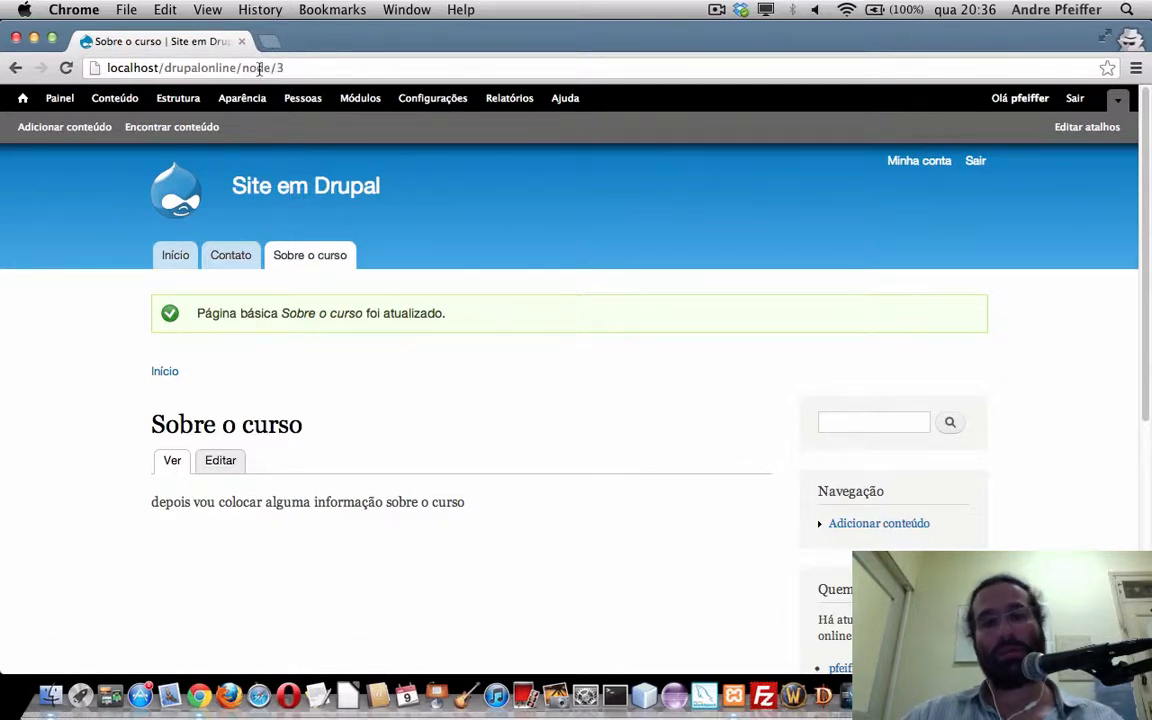
- Edit the "Sobre o curso" page again to re-enable Generate automatic URL alias, and save it
{"action": "left_click", "coordinate": [221, 461]}
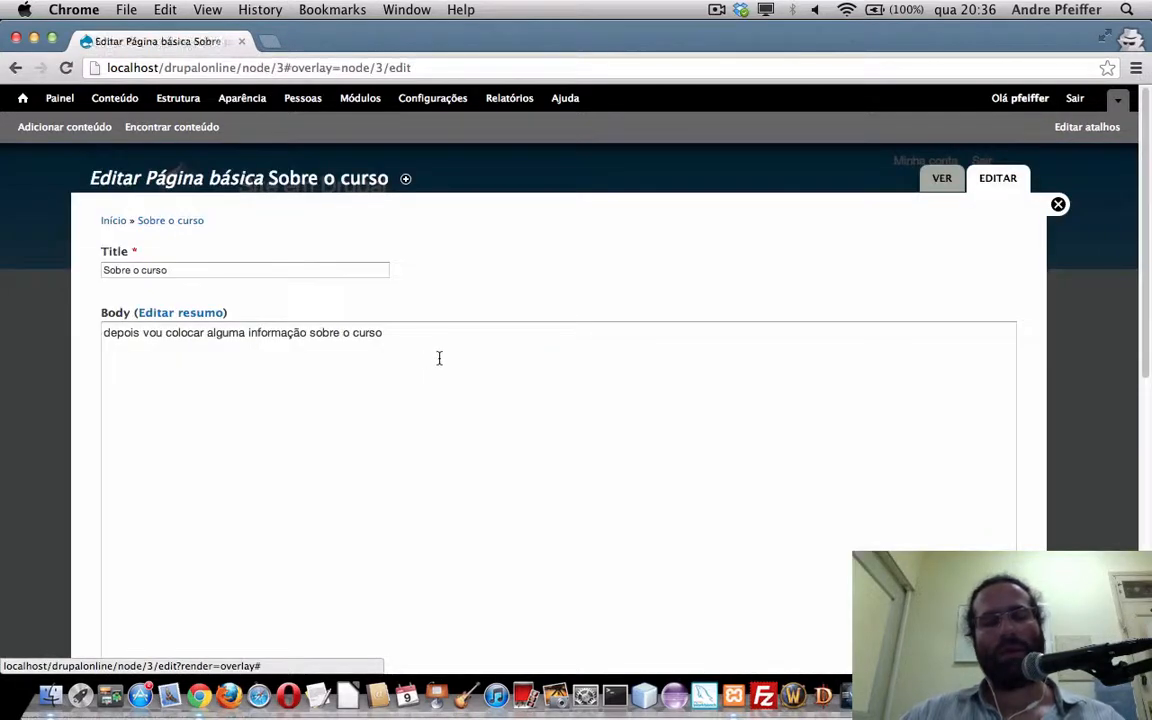
{"action": "scroll", "coordinate": [347, 334], "scroll_direction": "down", "scroll_amount": 10}
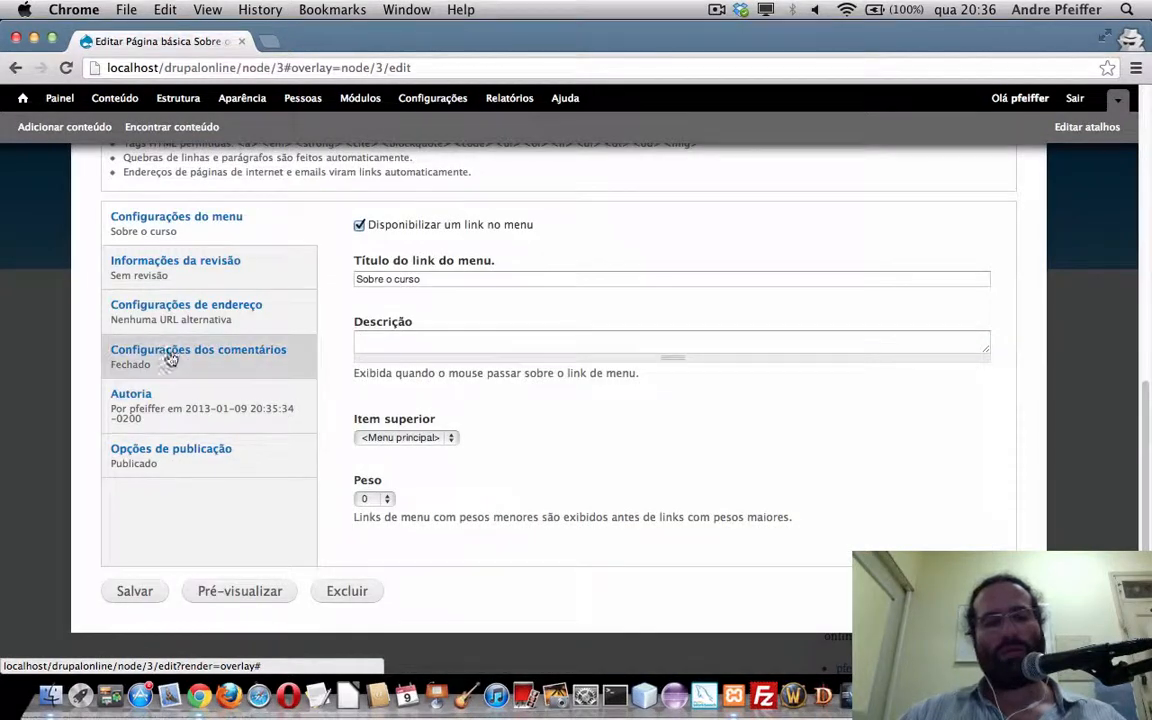
{"action": "left_click", "coordinate": [226, 305]}
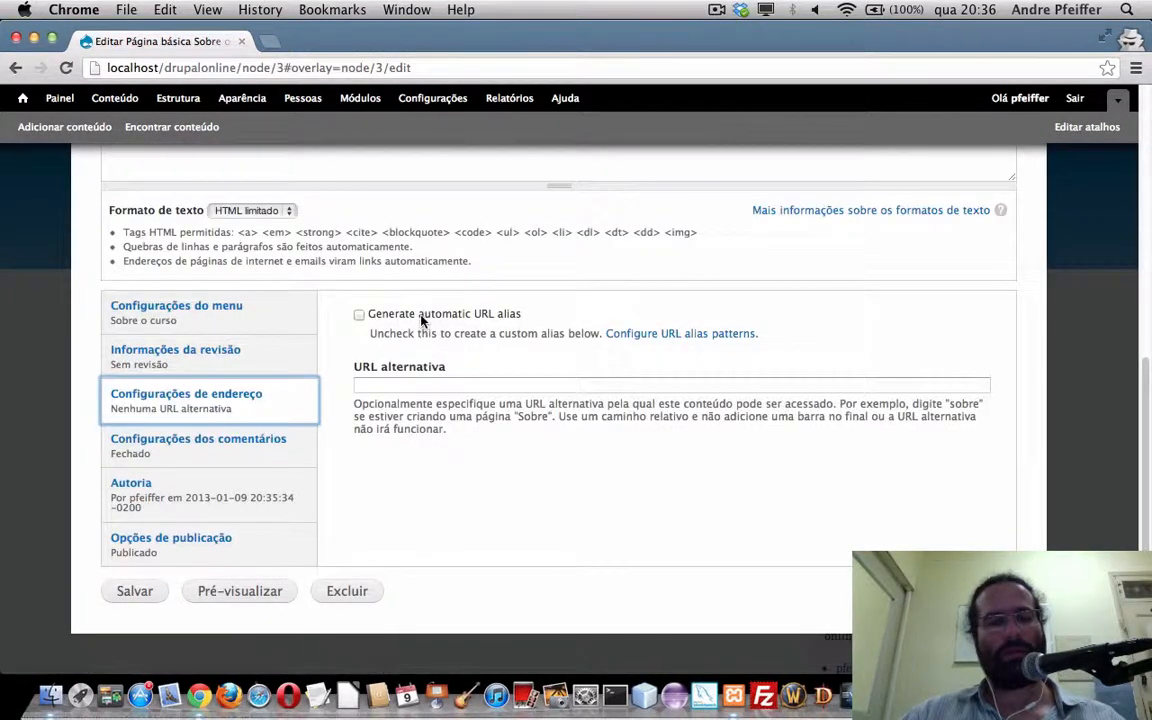
{"action": "left_click", "coordinate": [405, 315]}
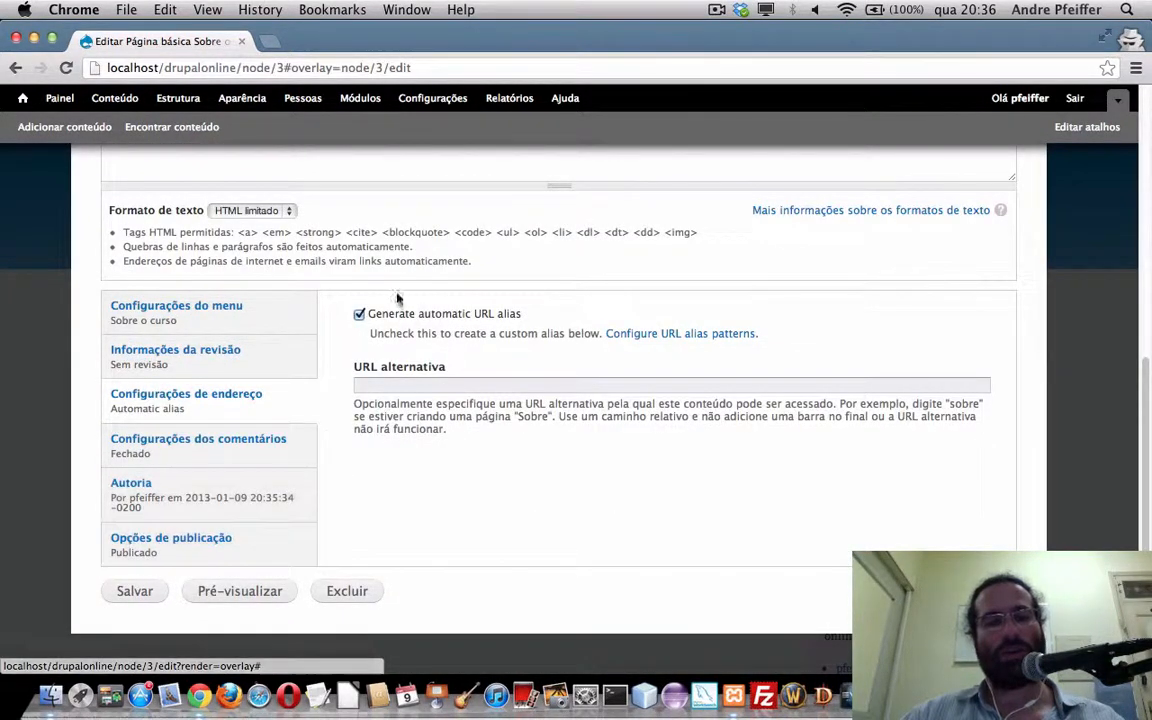
{"action": "left_click", "coordinate": [135, 593]}
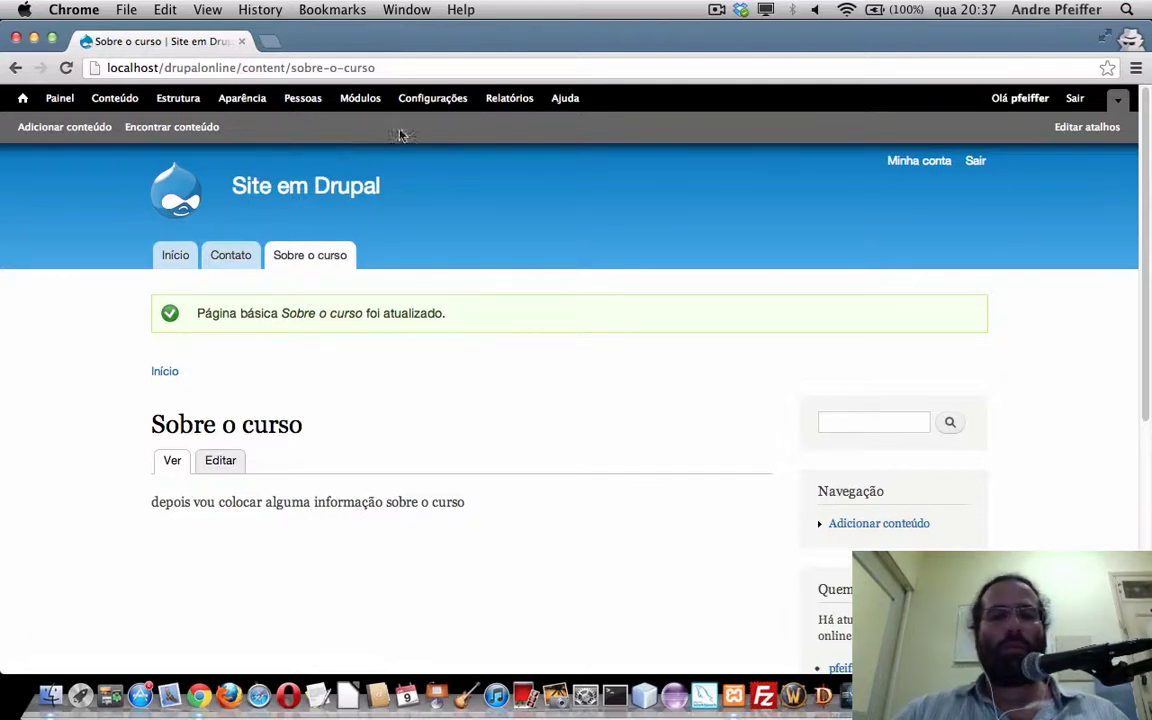
- Open the URLs alternativas list in the site configuration and examine the fale-conosco and content/sobre-o-curso entries
{"action": "left_click", "coordinate": [449, 97]}
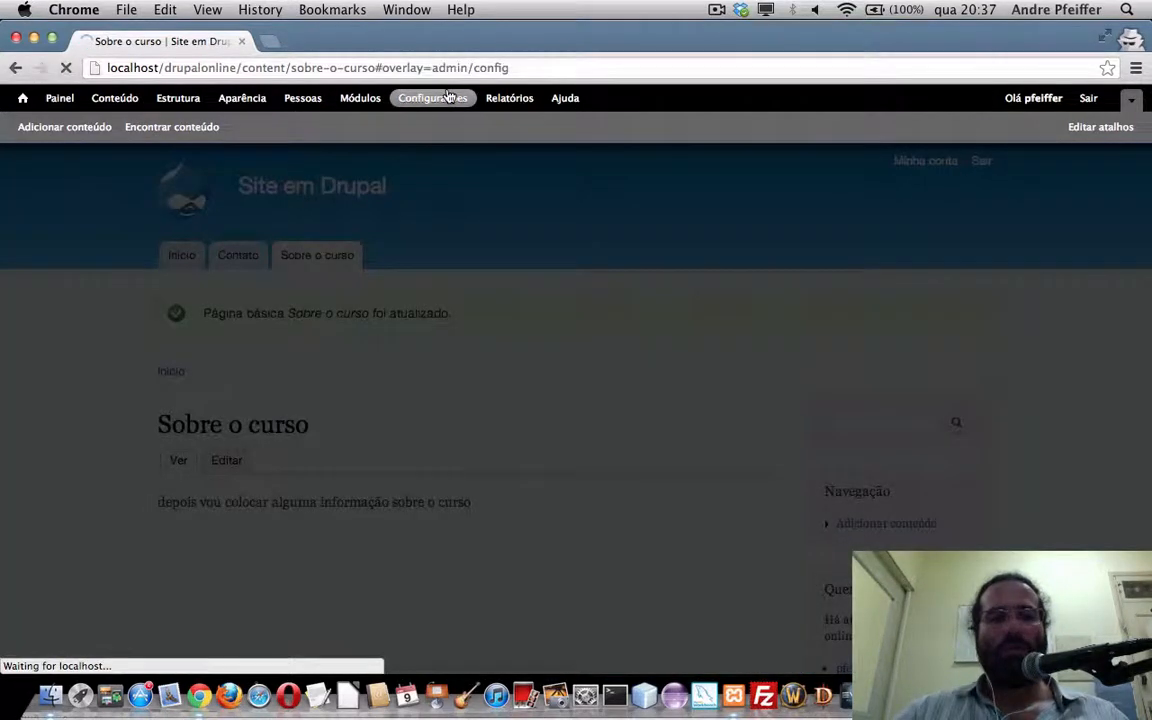
{"action": "scroll", "coordinate": [375, 357], "scroll_direction": "down", "scroll_amount": 4}
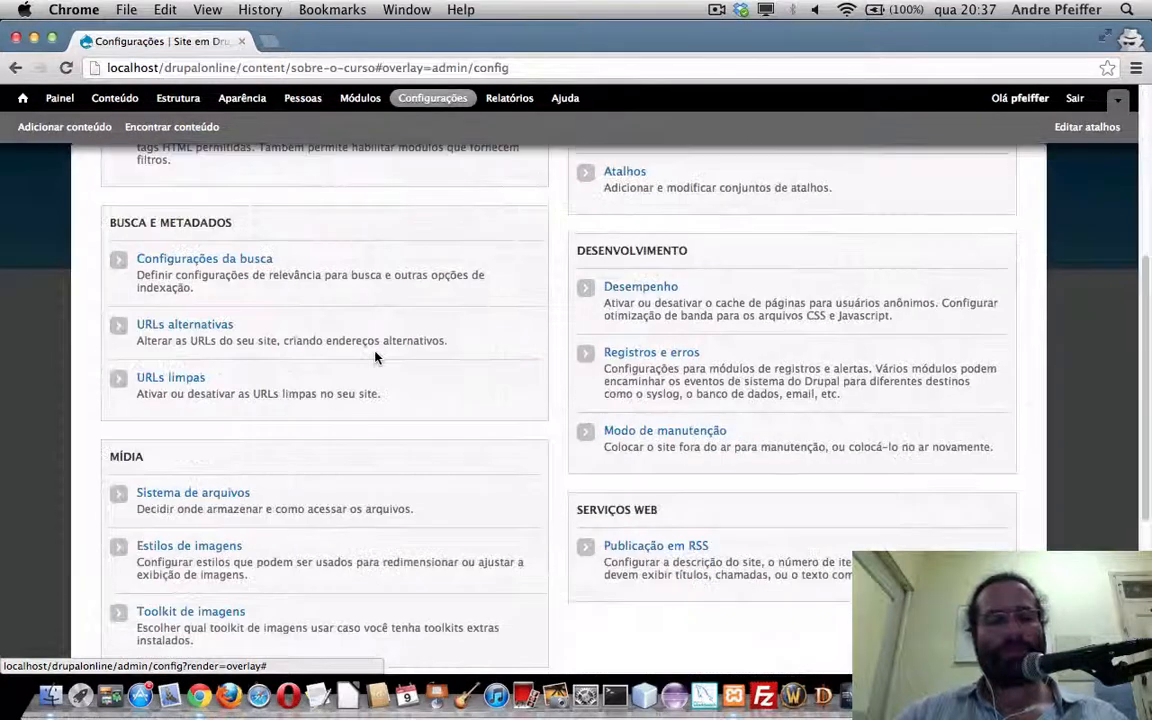
{"action": "left_click", "coordinate": [205, 331]}
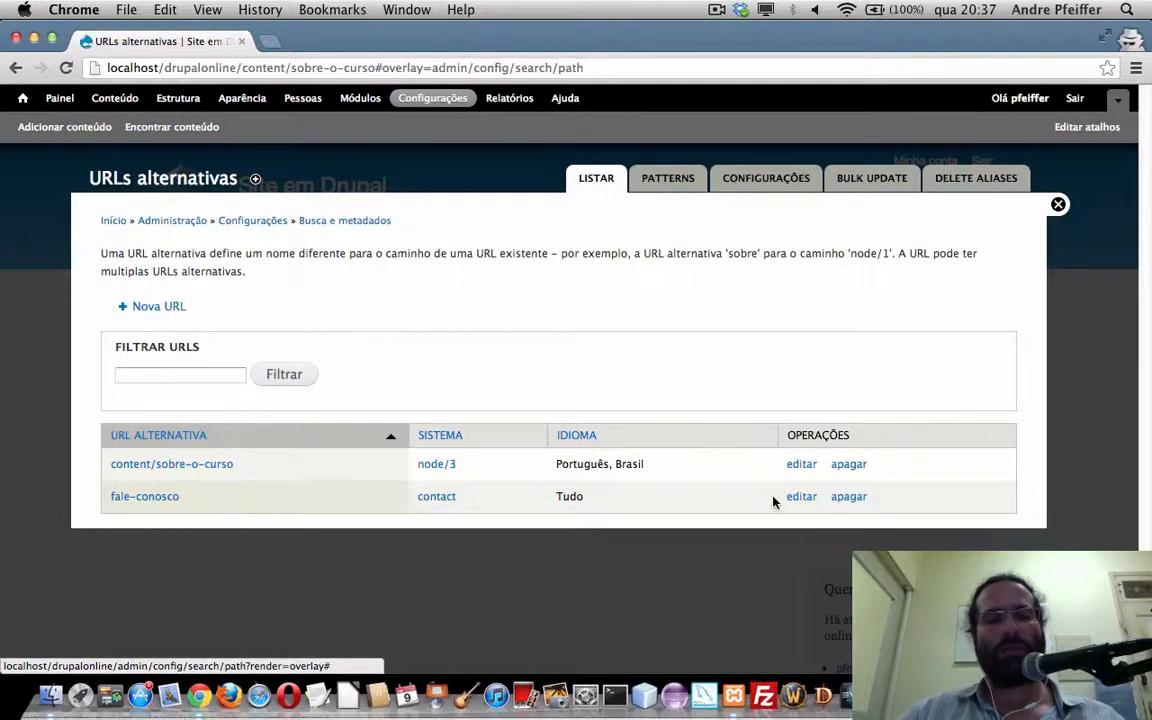
{"action": "left_click_drag", "start_coordinate": [899, 500], "coordinate": [104, 496]}
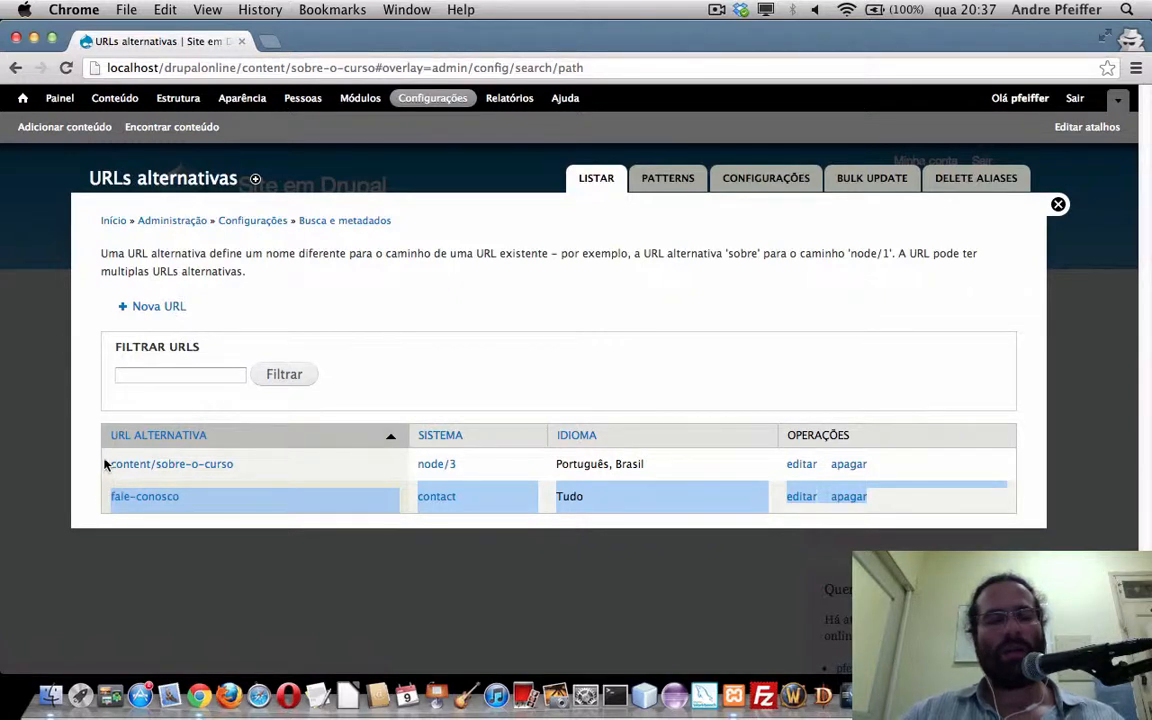
{"action": "left_click_drag", "start_coordinate": [104, 464], "coordinate": [922, 456]}
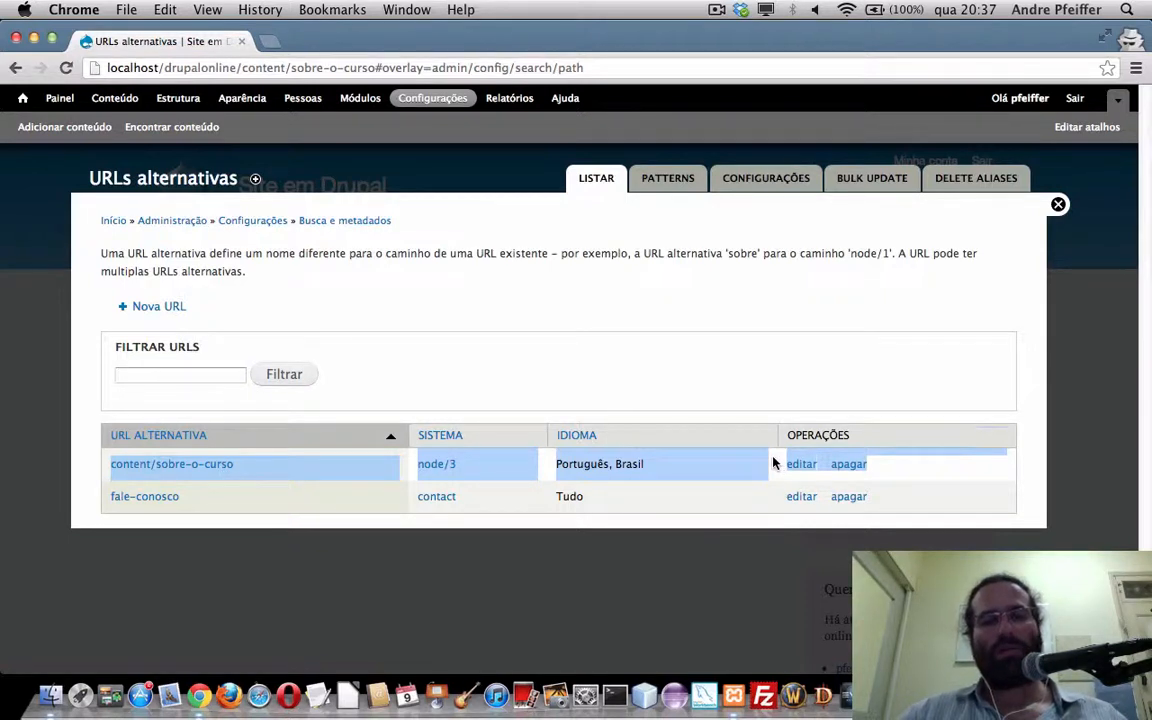
- Open the URL alias patterns and examine the content, taxonomy term and user paths, especially the default content path pattern
{"action": "left_click", "coordinate": [665, 190]}
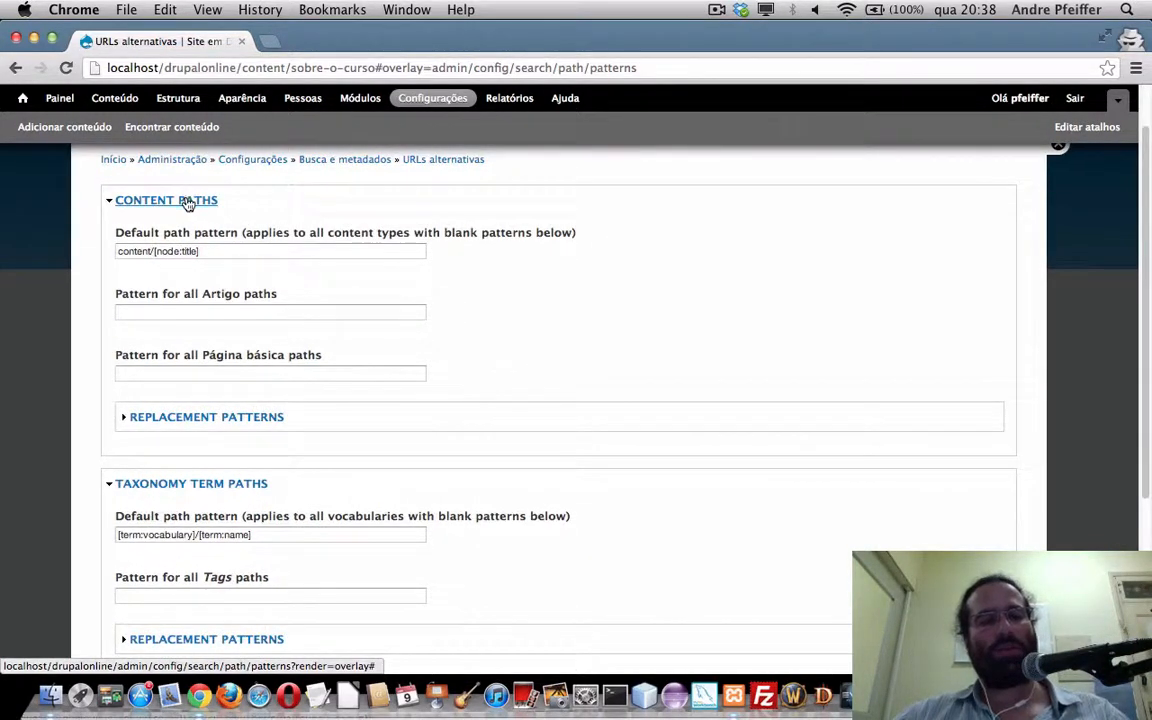
{"action": "scroll", "coordinate": [215, 255], "scroll_direction": "down", "scroll_amount": 5}
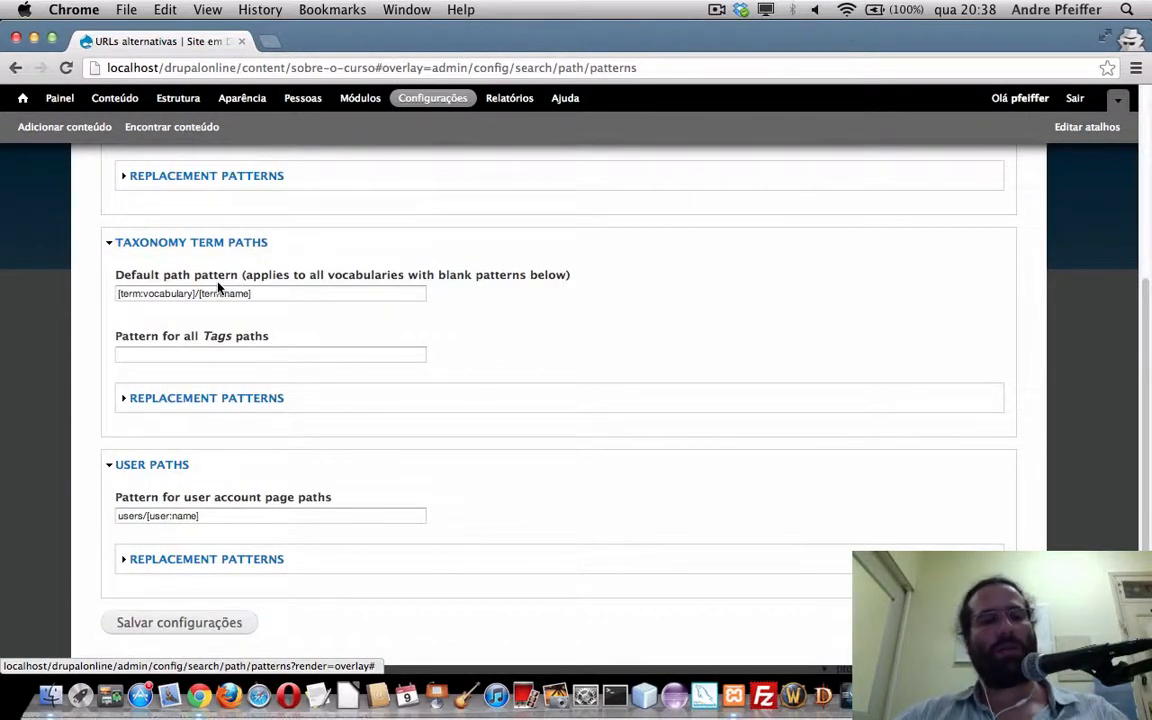
{"action": "scroll", "coordinate": [214, 286], "scroll_direction": "up", "scroll_amount": 6}
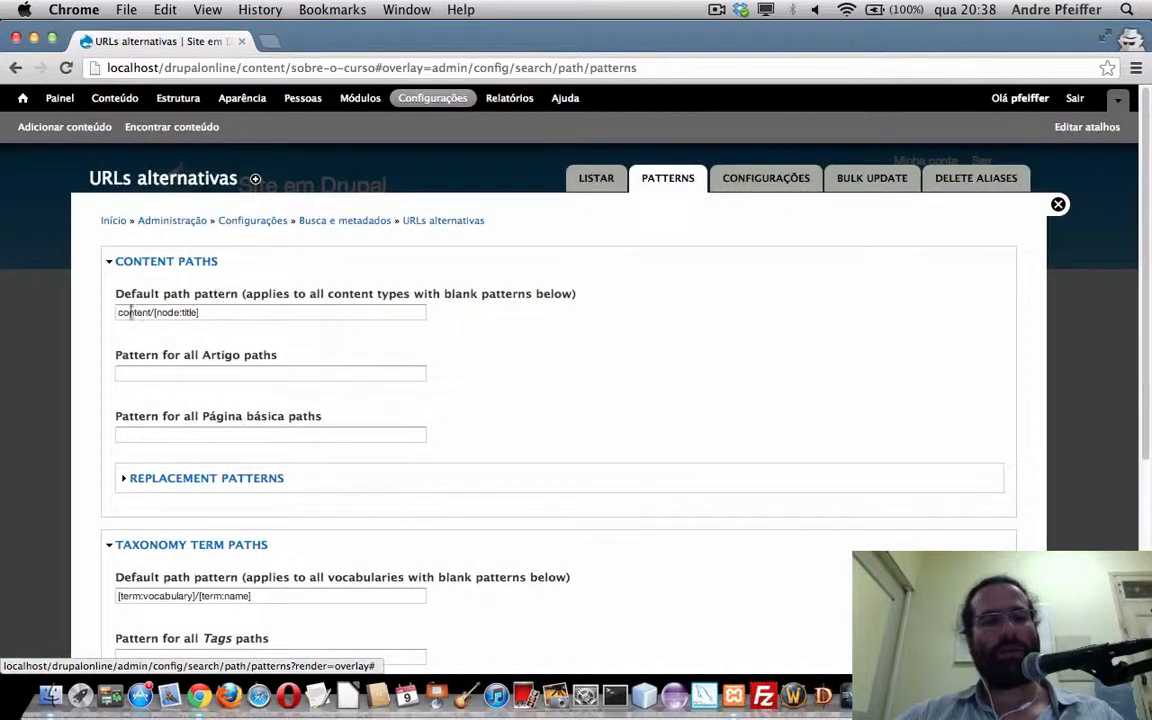
{"action": "double_click", "coordinate": [143, 312]}
{"action": "left_click_drag", "start_coordinate": [142, 311], "coordinate": [151, 312]}
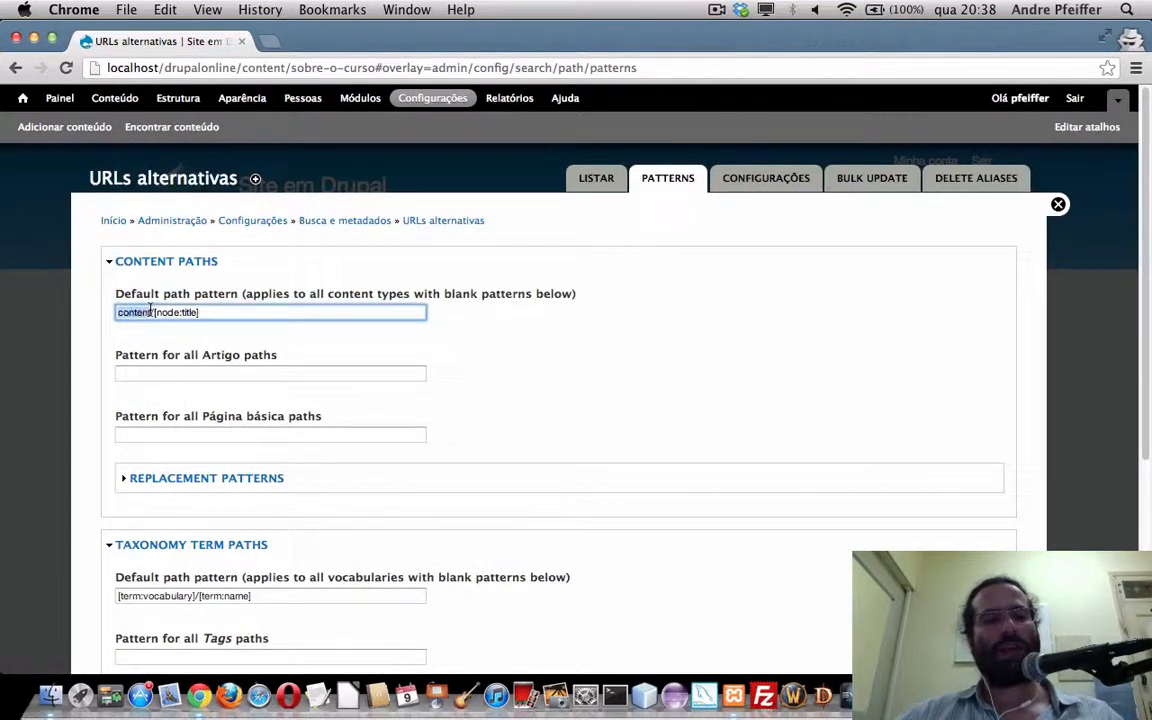
{"action": "left_click", "coordinate": [203, 308]}
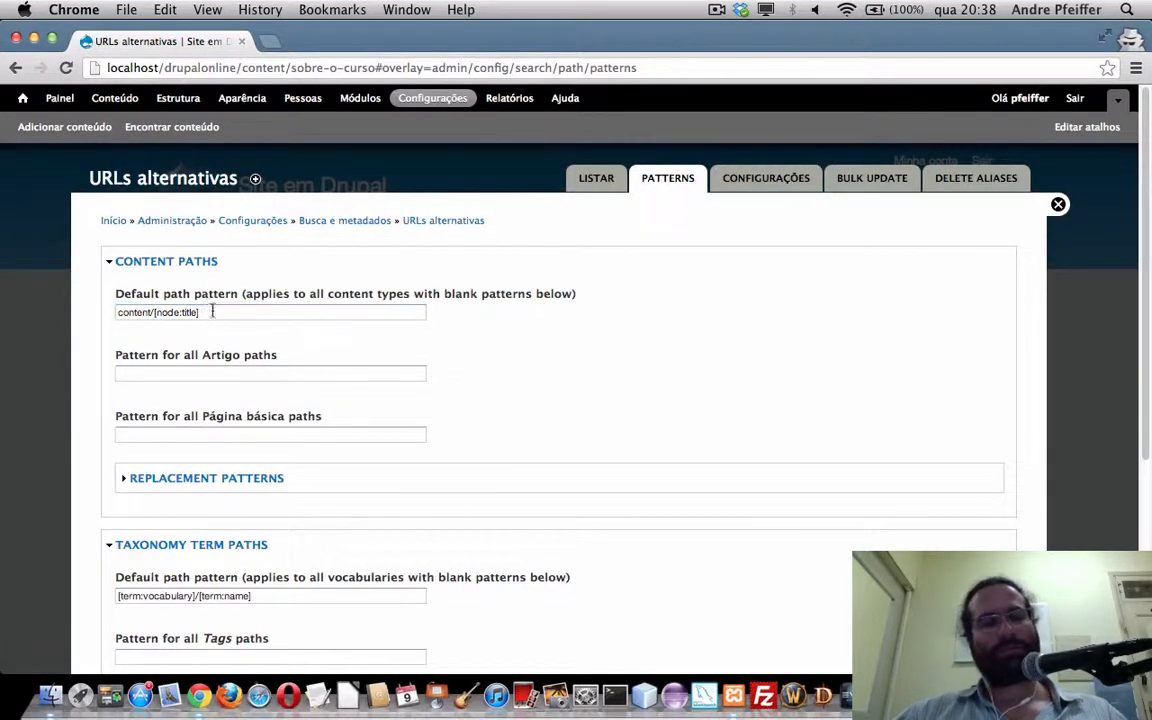
- Copy the [node:title] token from the default content path pattern into the pattern for all Página básica paths
{"action": "left_click_drag", "start_coordinate": [203, 311], "coordinate": [84, 312]}
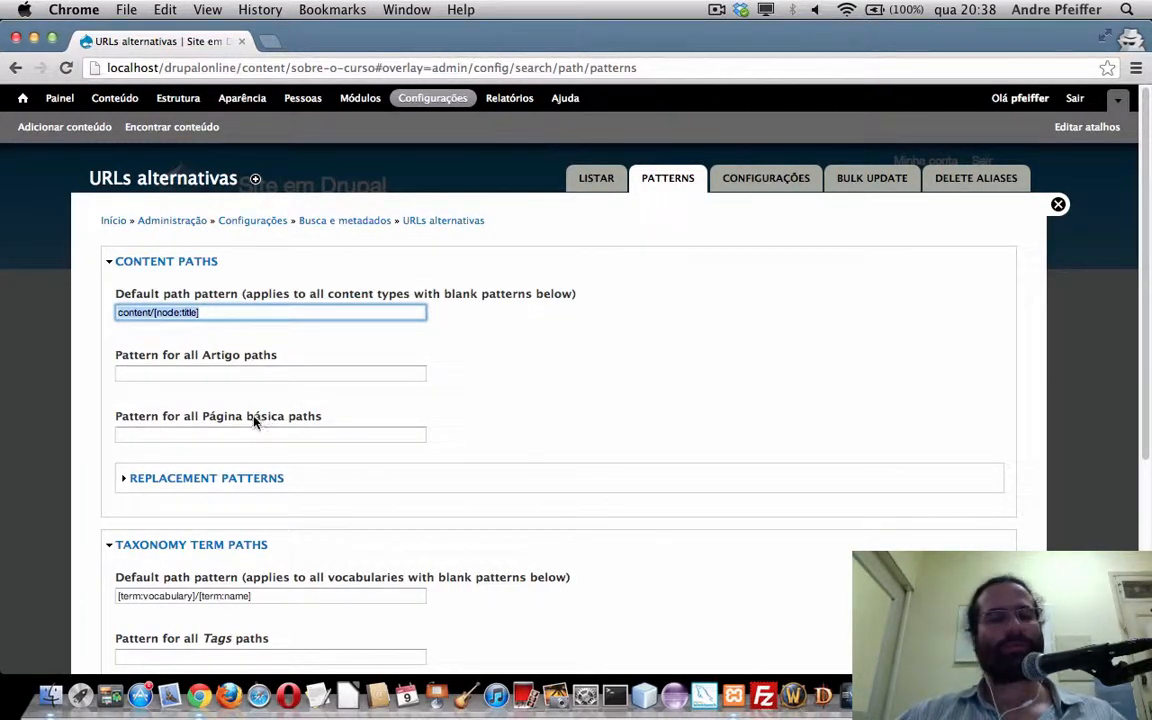
{"action": "left_click", "coordinate": [237, 313]}
{"action": "left_click_drag", "start_coordinate": [237, 313], "coordinate": [155, 312]}
{"action": "key", "text": "super+c"}
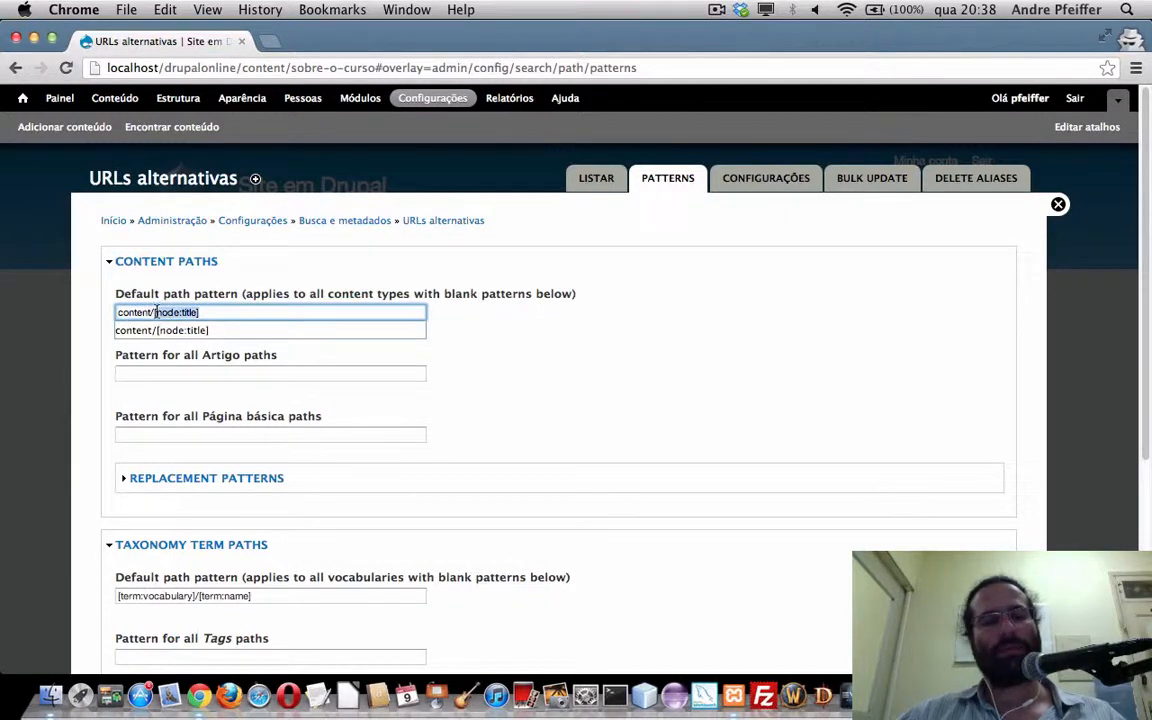
{"action": "left_click", "coordinate": [204, 435]}
{"action": "key", "text": "super+v"}
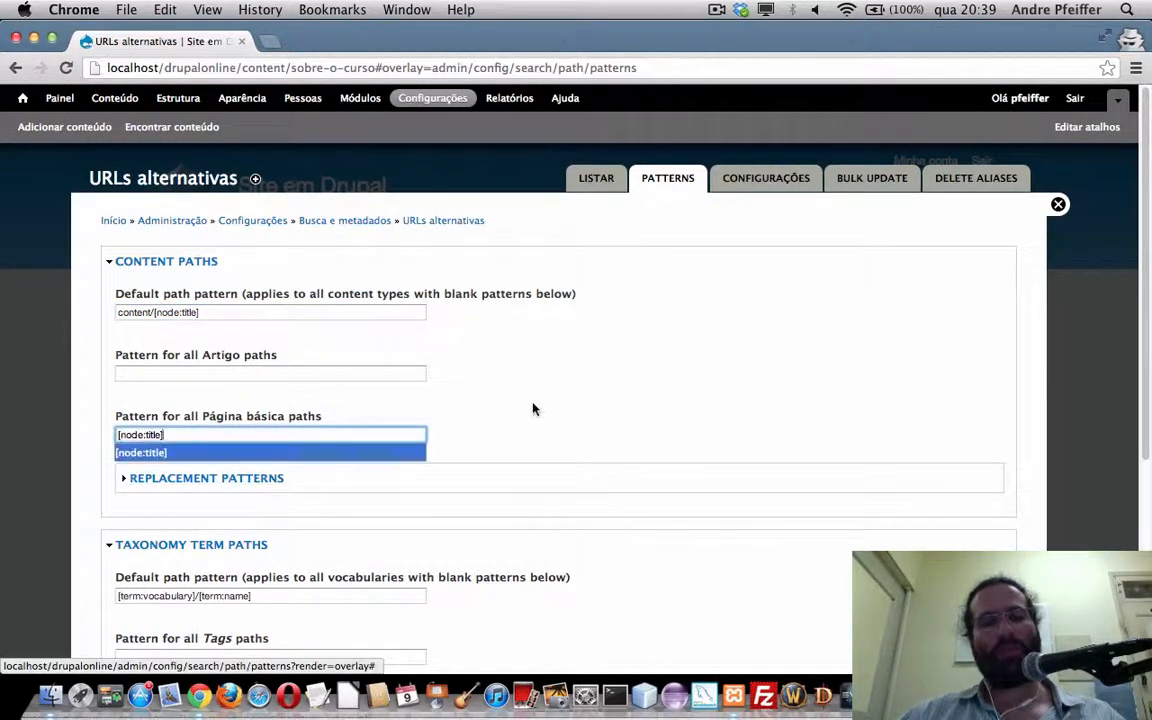
{"action": "left_click", "coordinate": [497, 407]}
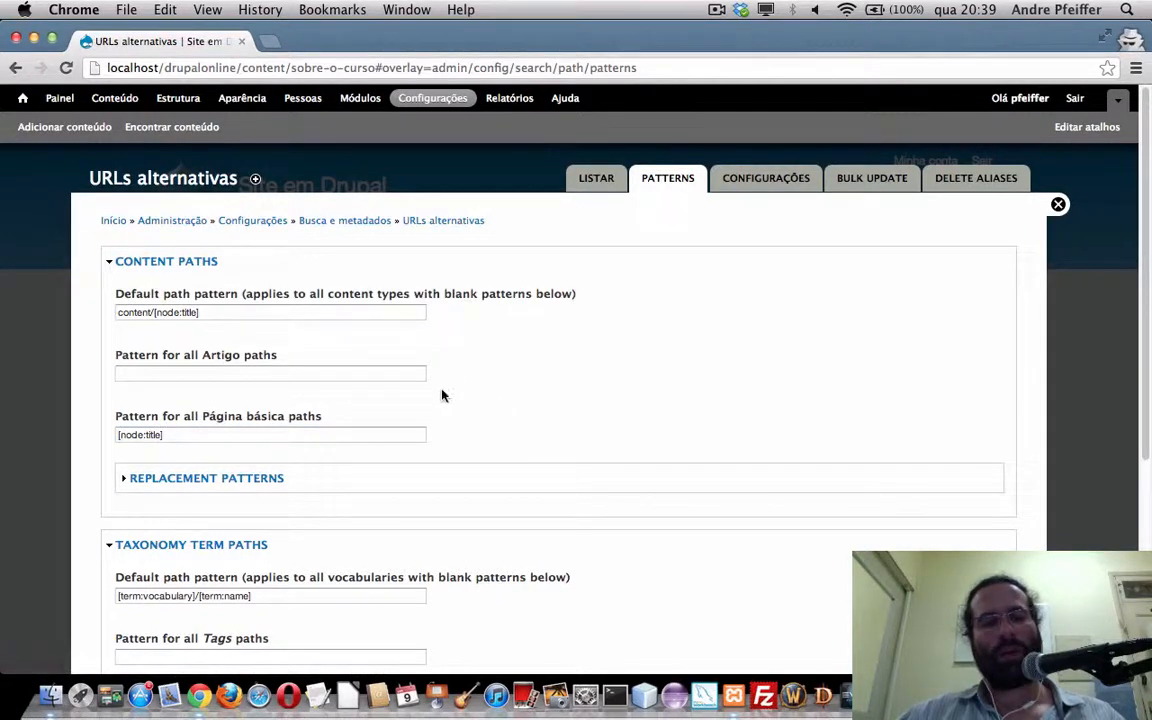
- Expand the replacement patterns for content paths and examine the token categories, including the individual tokens under Nodes
{"action": "left_click", "coordinate": [340, 373]}
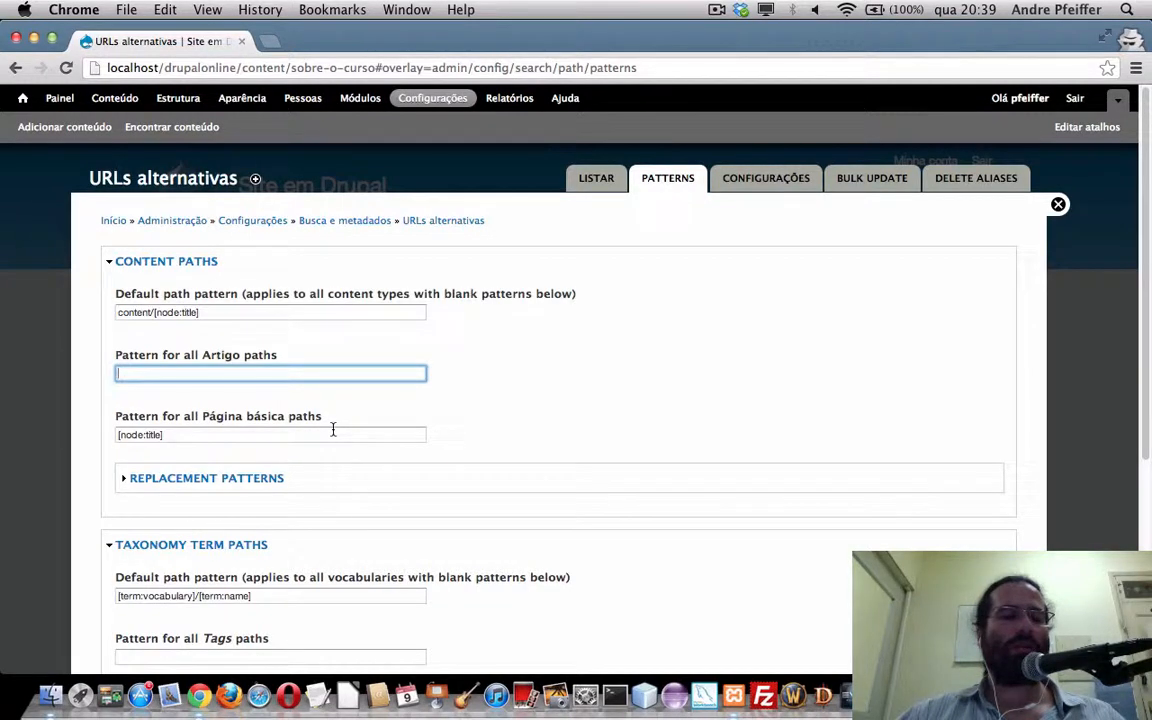
{"action": "left_click_drag", "start_coordinate": [128, 478], "coordinate": [290, 479]}
{"action": "left_click", "coordinate": [291, 479]}
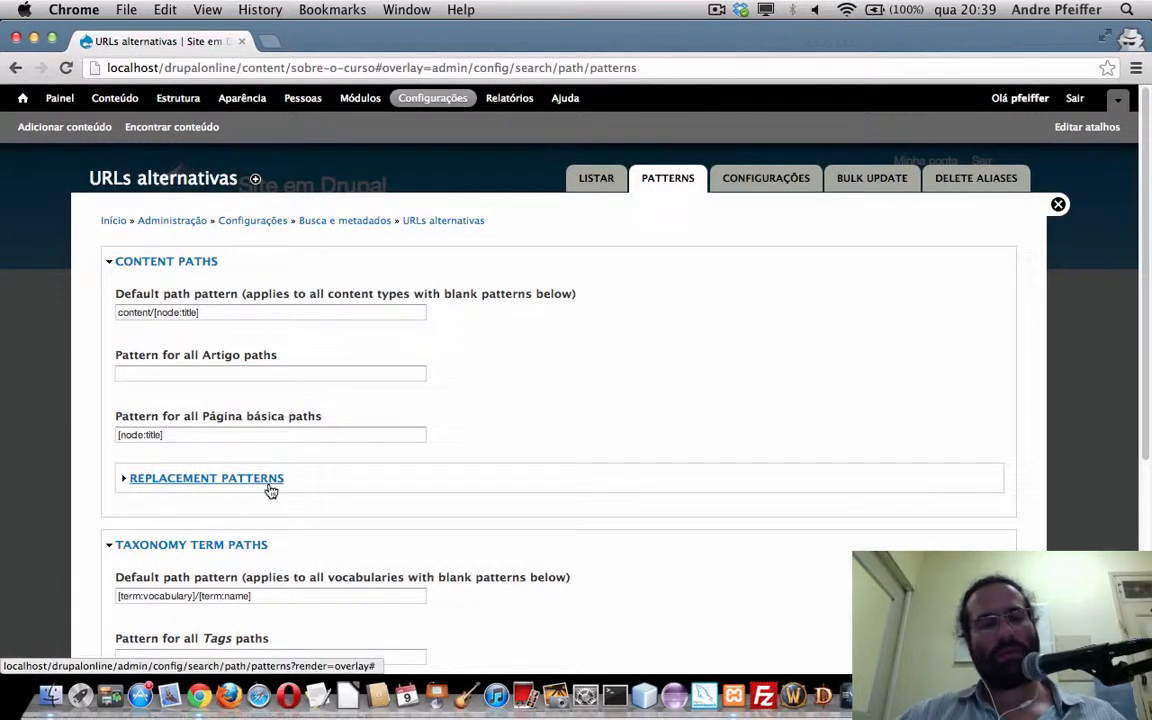
{"action": "left_click", "coordinate": [269, 487]}
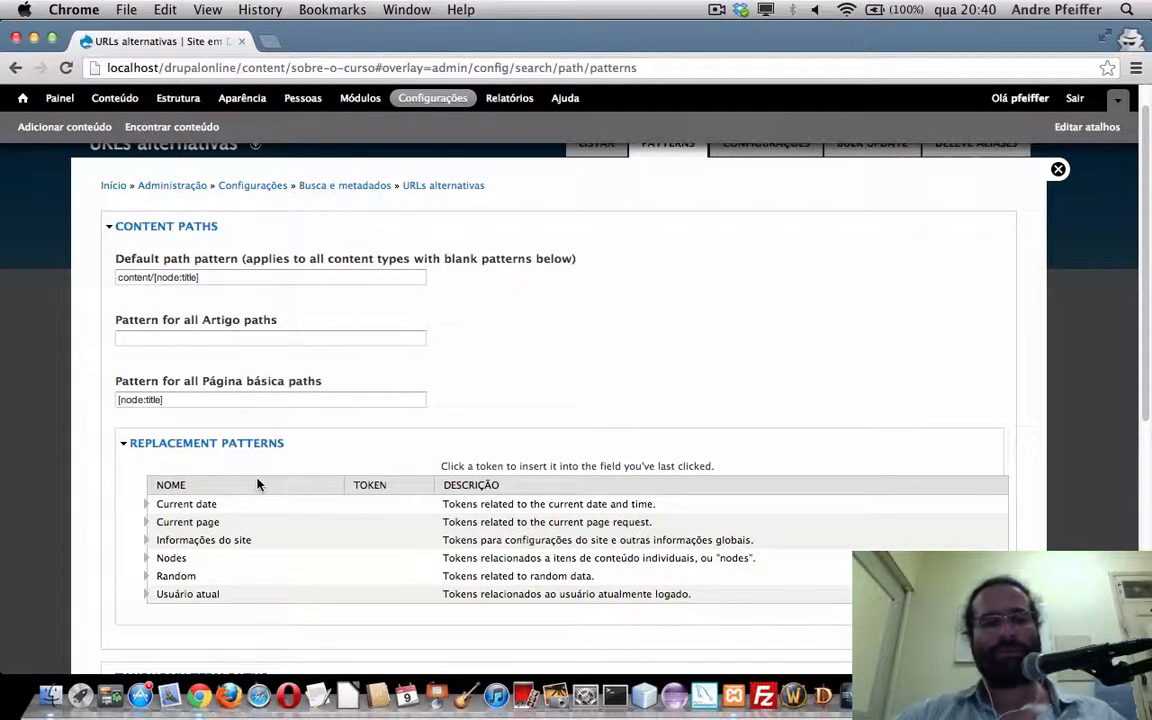
{"action": "scroll", "coordinate": [265, 465], "scroll_direction": "down", "scroll_amount": 1}
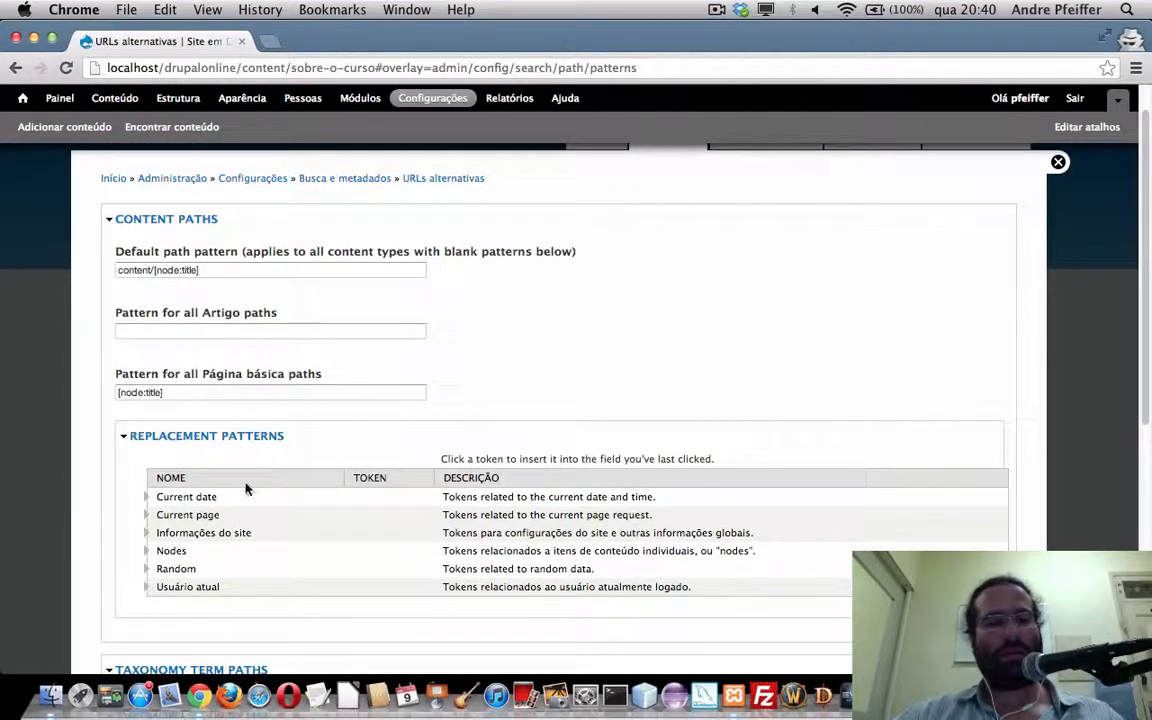
{"action": "scroll", "coordinate": [244, 483], "scroll_direction": "down", "scroll_amount": 5}
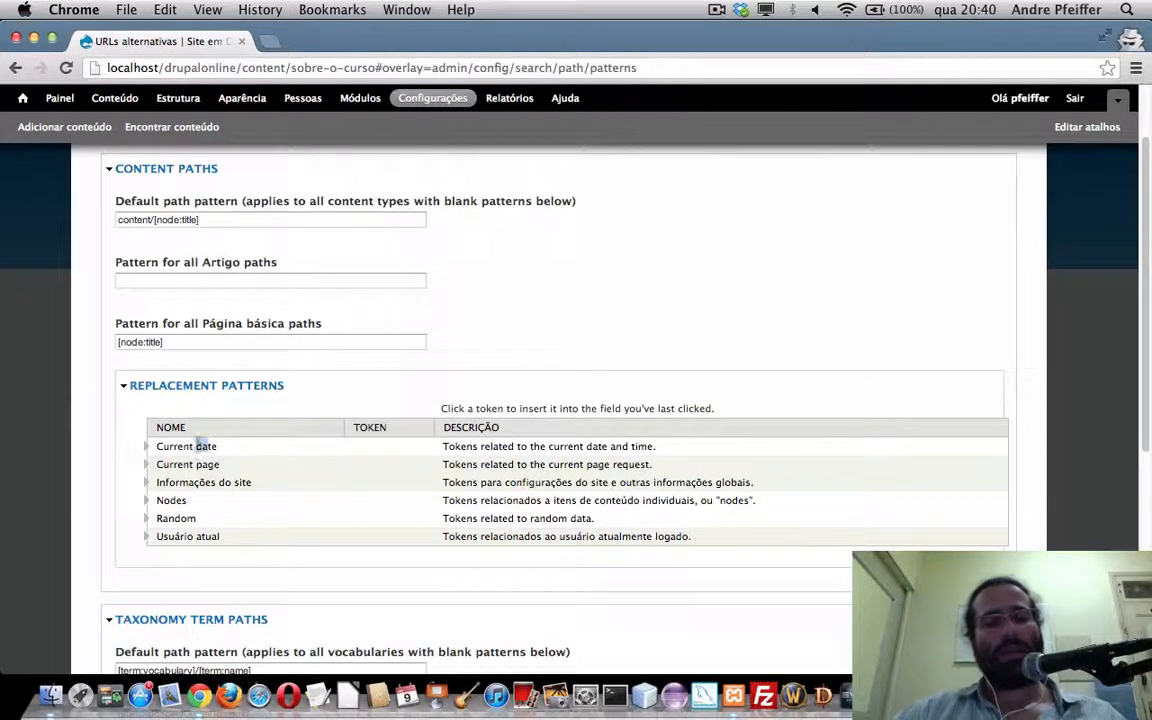
{"action": "left_click_drag", "start_coordinate": [199, 444], "coordinate": [175, 461]}
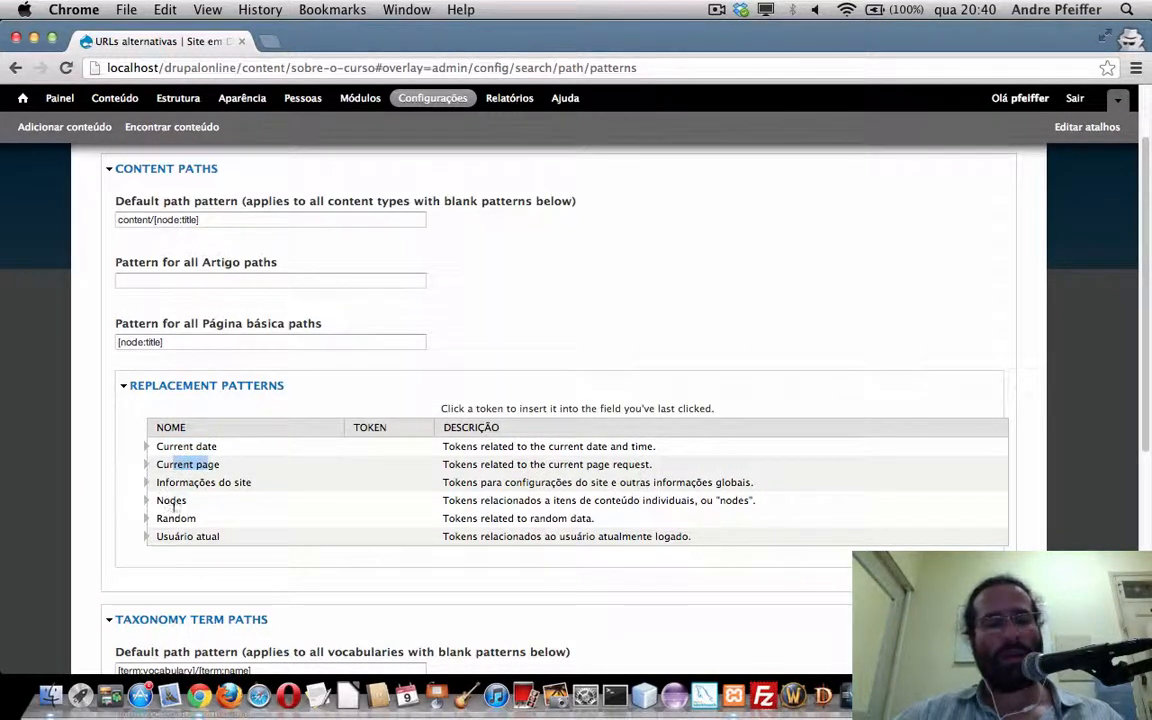
{"action": "left_click_drag", "start_coordinate": [181, 500], "coordinate": [167, 498]}
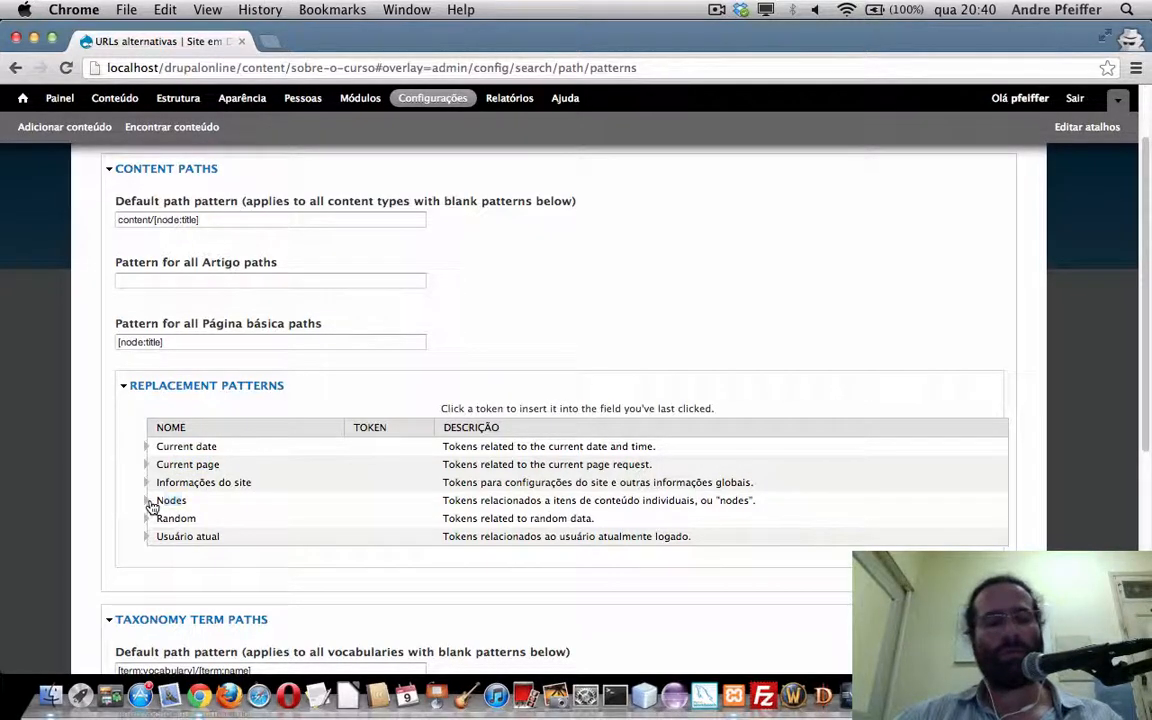
{"action": "left_click", "coordinate": [150, 505]}
{"action": "scroll", "coordinate": [160, 495], "scroll_direction": "down", "scroll_amount": 5}
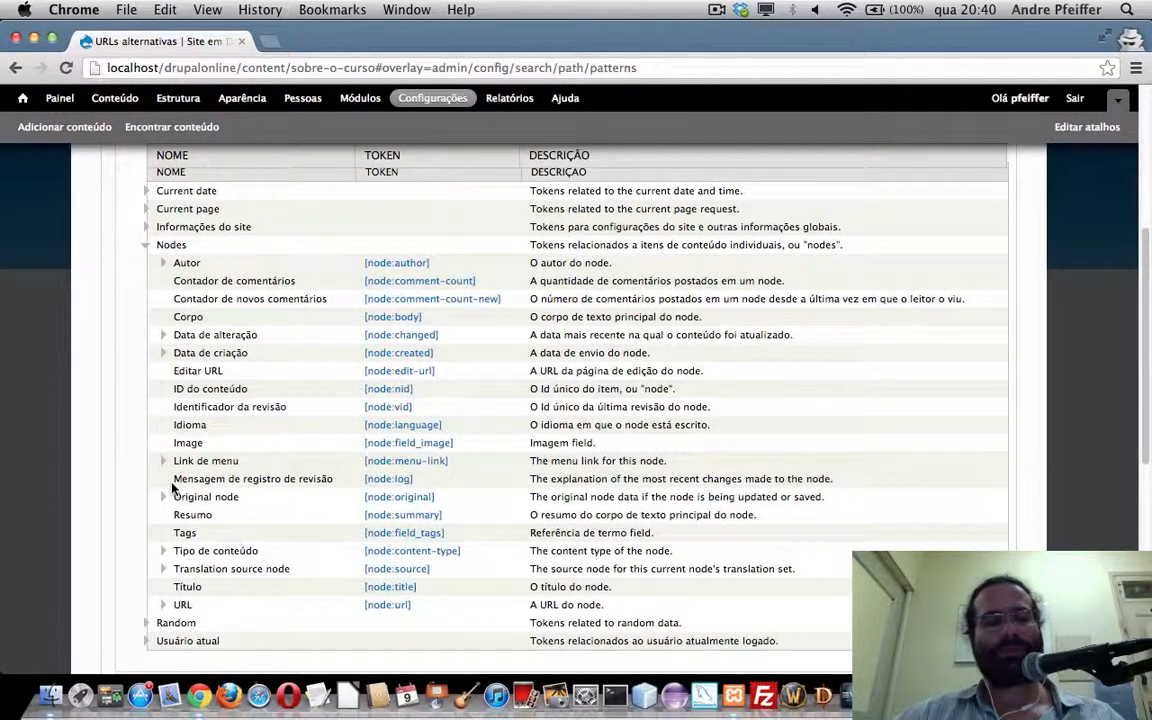
- Expand the Data de criação node tokens and examine the available date formats, especially Formato personalizado
{"action": "left_click_drag", "start_coordinate": [175, 335], "coordinate": [244, 349]}
{"action": "left_click", "coordinate": [192, 352]}
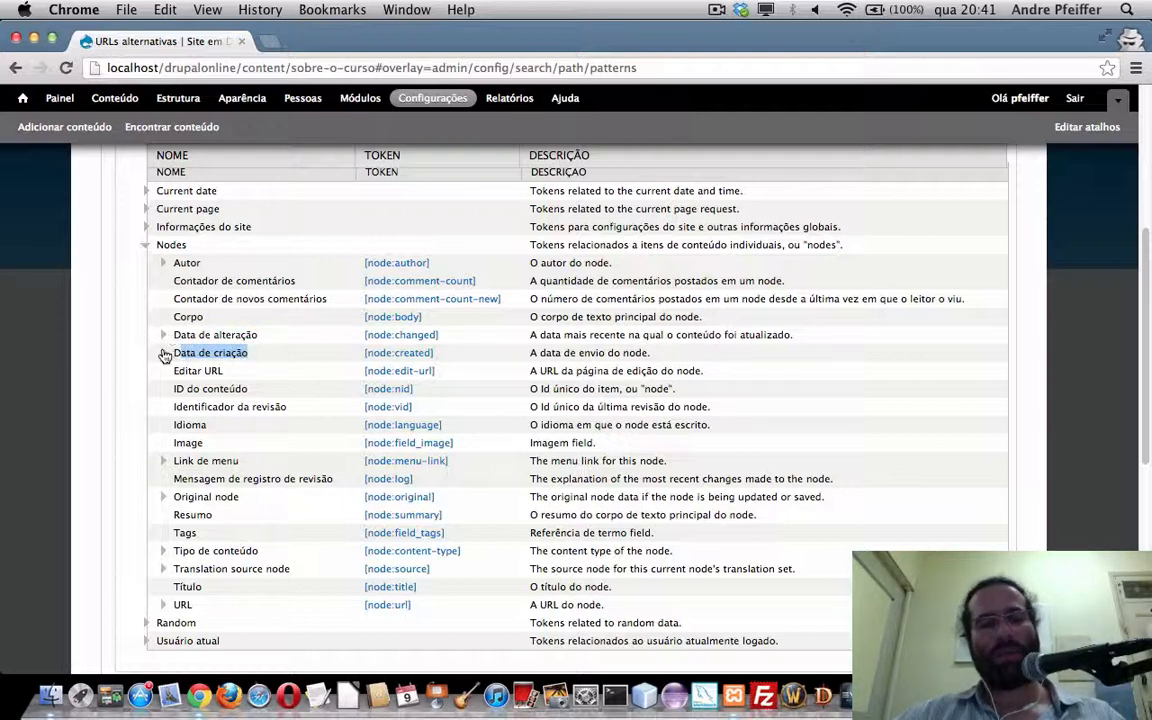
{"action": "left_click", "coordinate": [163, 353]}
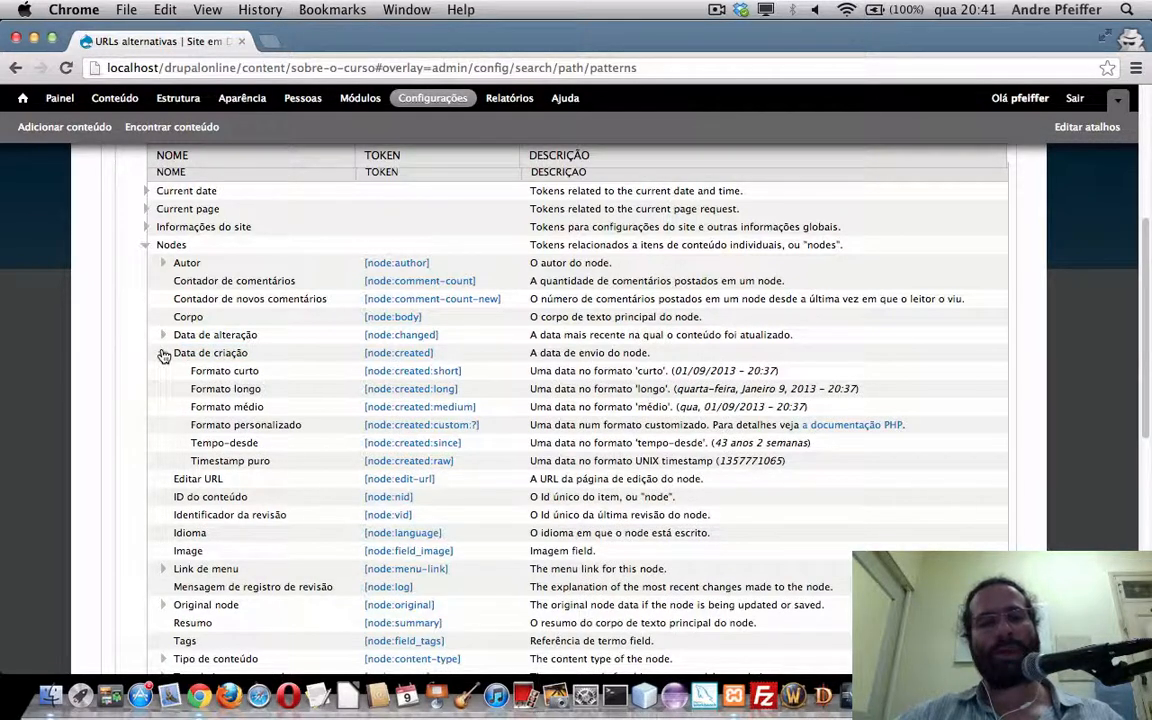
{"action": "left_click_drag", "start_coordinate": [202, 372], "coordinate": [261, 463]}
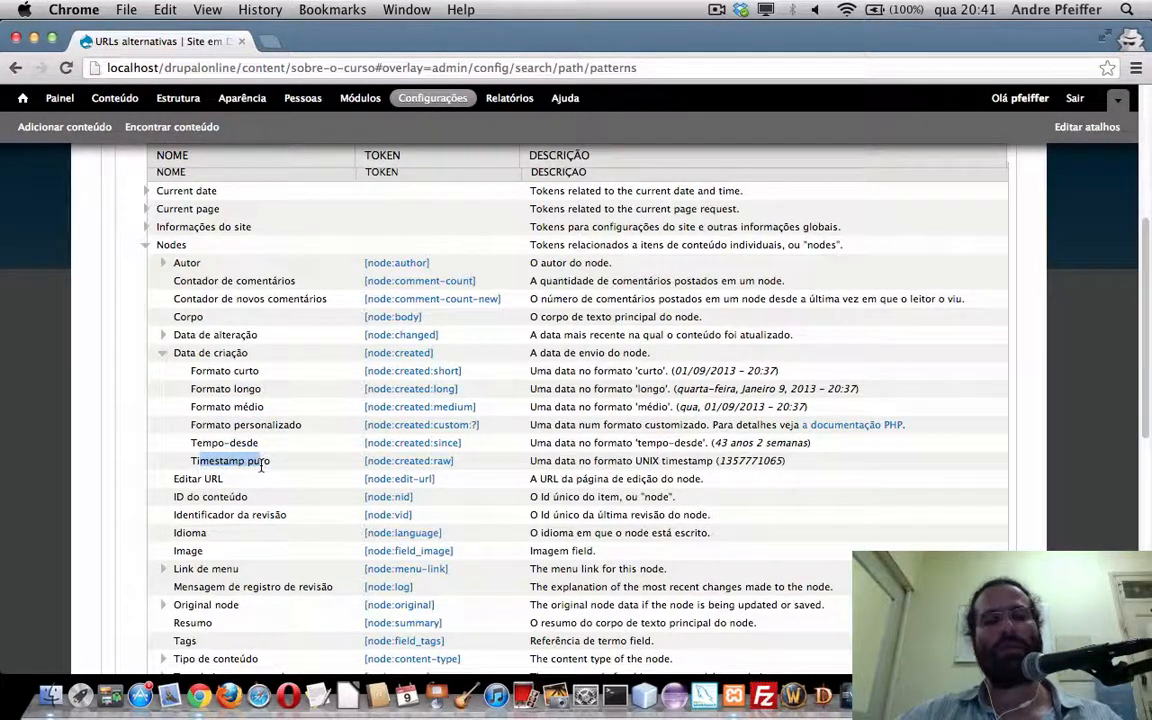
{"action": "left_click_drag", "start_coordinate": [205, 425], "coordinate": [268, 424]}
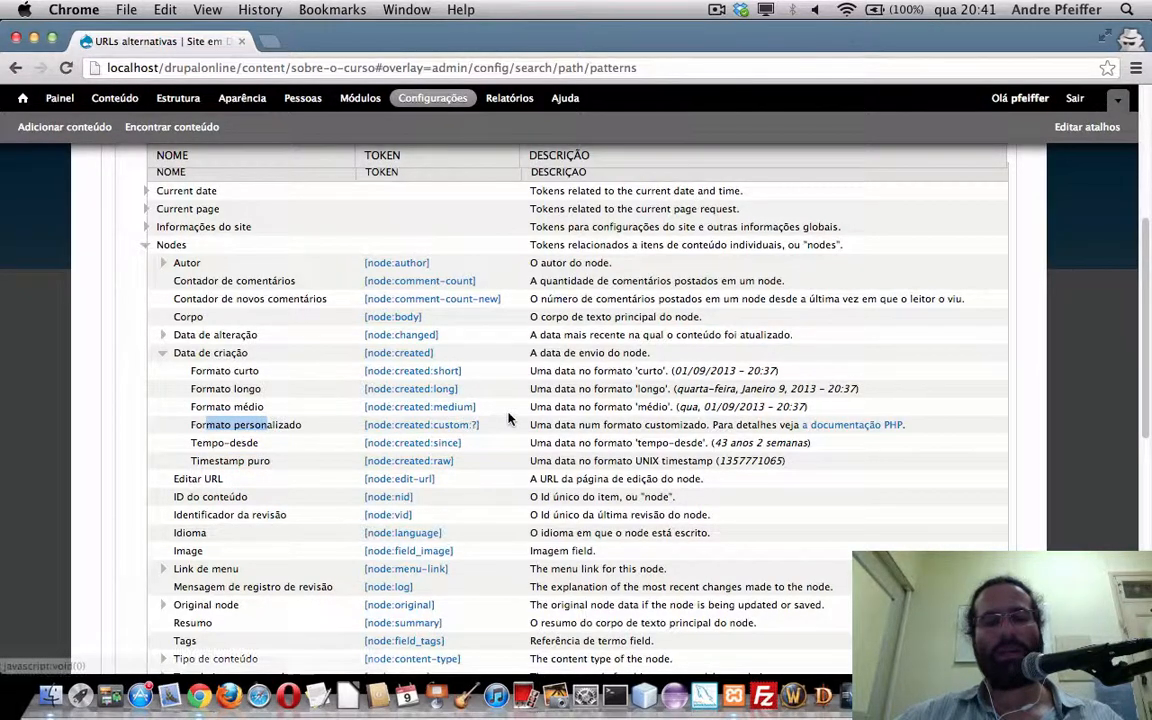
- Open the linked PHP documentation for custom date formats in a new tab and examine the day format characters
{"action": "left_click", "coordinate": [850, 425], "text": "super"}
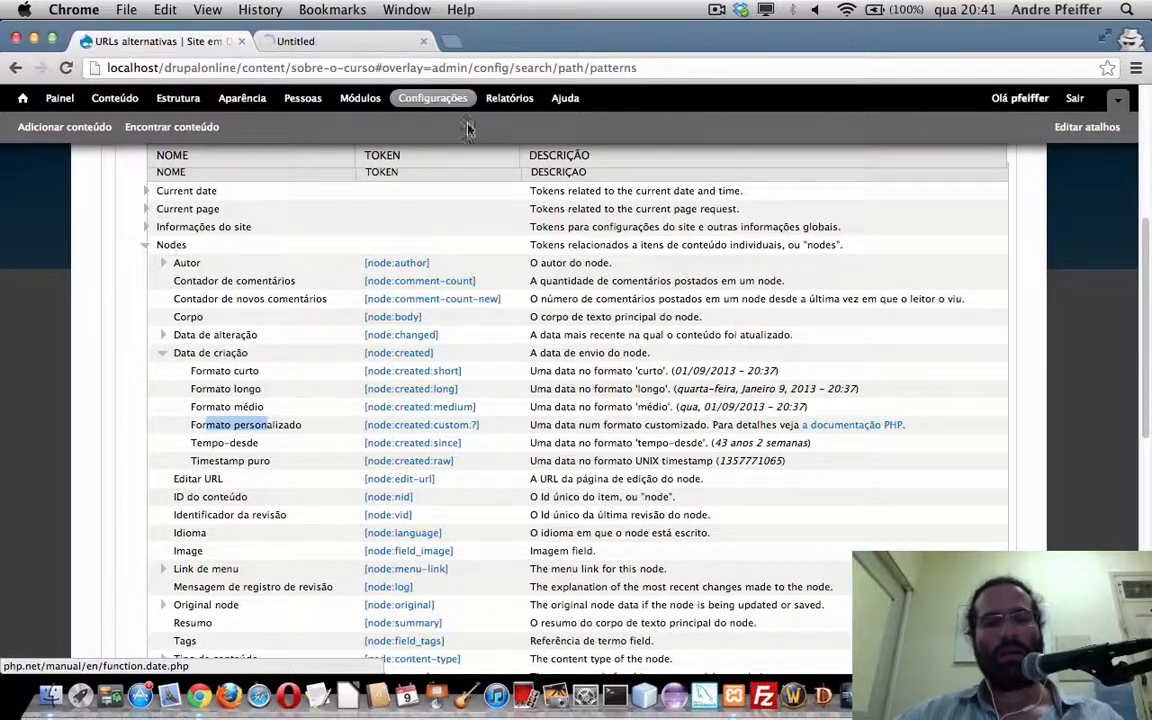
{"action": "left_click", "coordinate": [326, 42]}
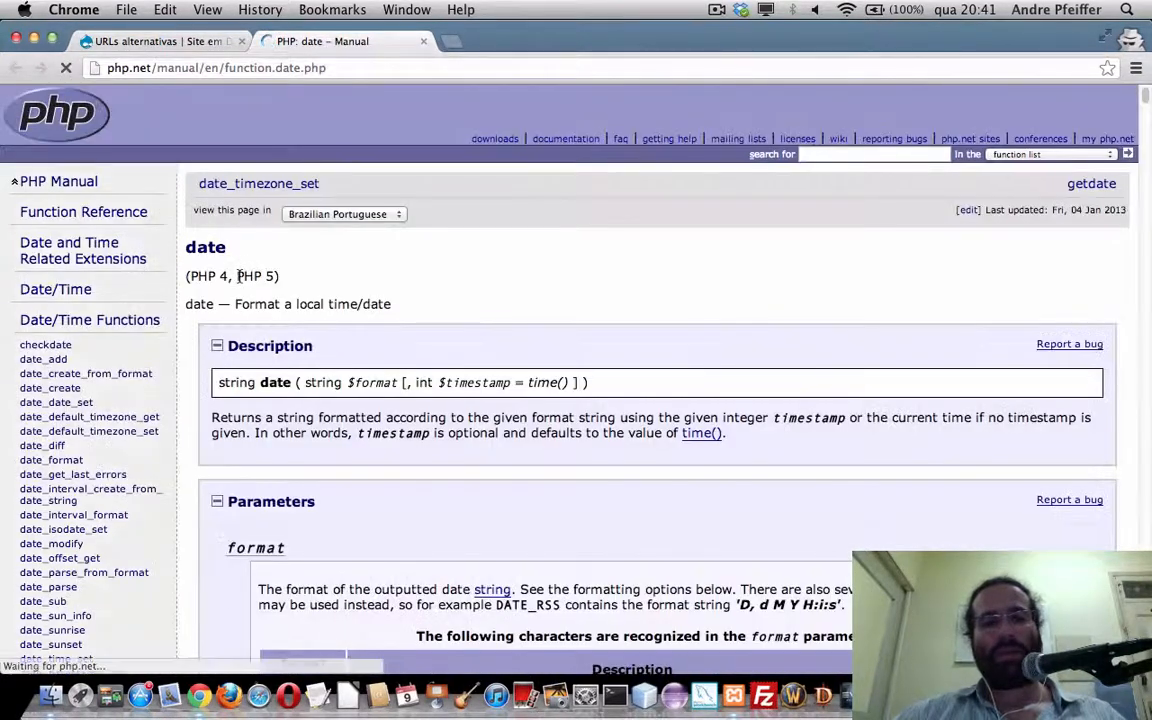
{"action": "scroll", "coordinate": [228, 260], "scroll_direction": "down", "scroll_amount": 5}
{"action": "scroll", "coordinate": [218, 245], "scroll_direction": "up", "scroll_amount": 1}
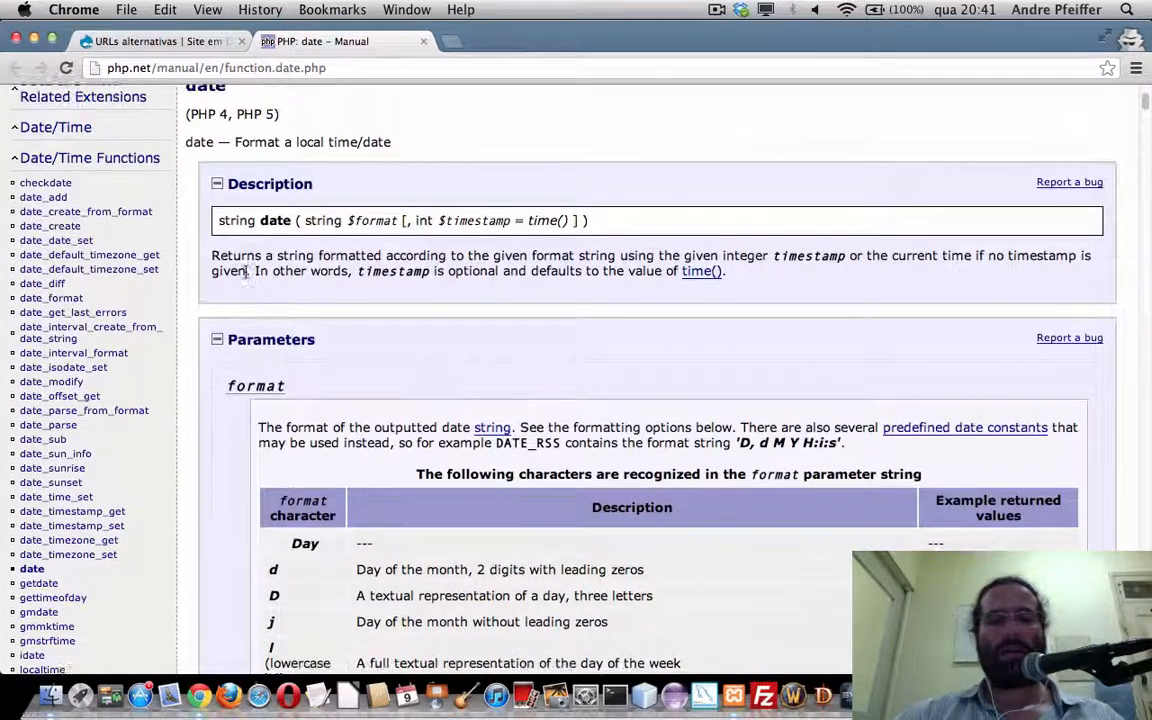
{"action": "scroll", "coordinate": [247, 272], "scroll_direction": "up", "scroll_amount": 2}
{"action": "scroll", "coordinate": [470, 390], "scroll_direction": "down", "scroll_amount": 8}
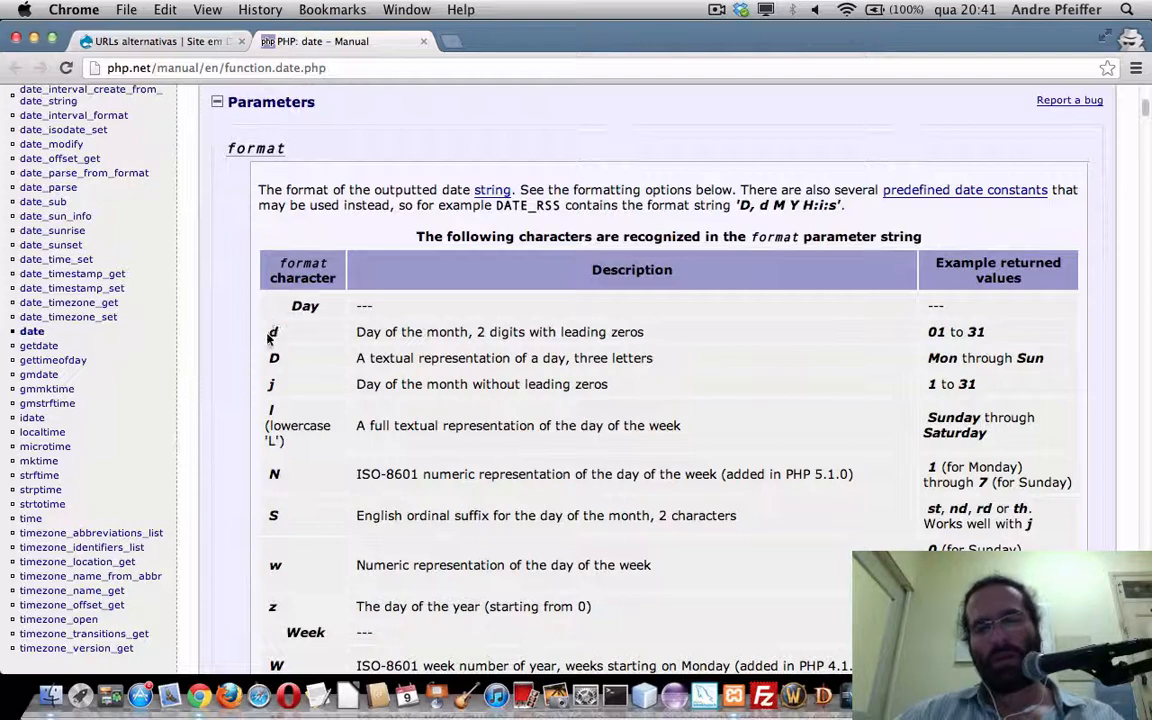
{"action": "left_click_drag", "start_coordinate": [268, 334], "coordinate": [283, 329]}
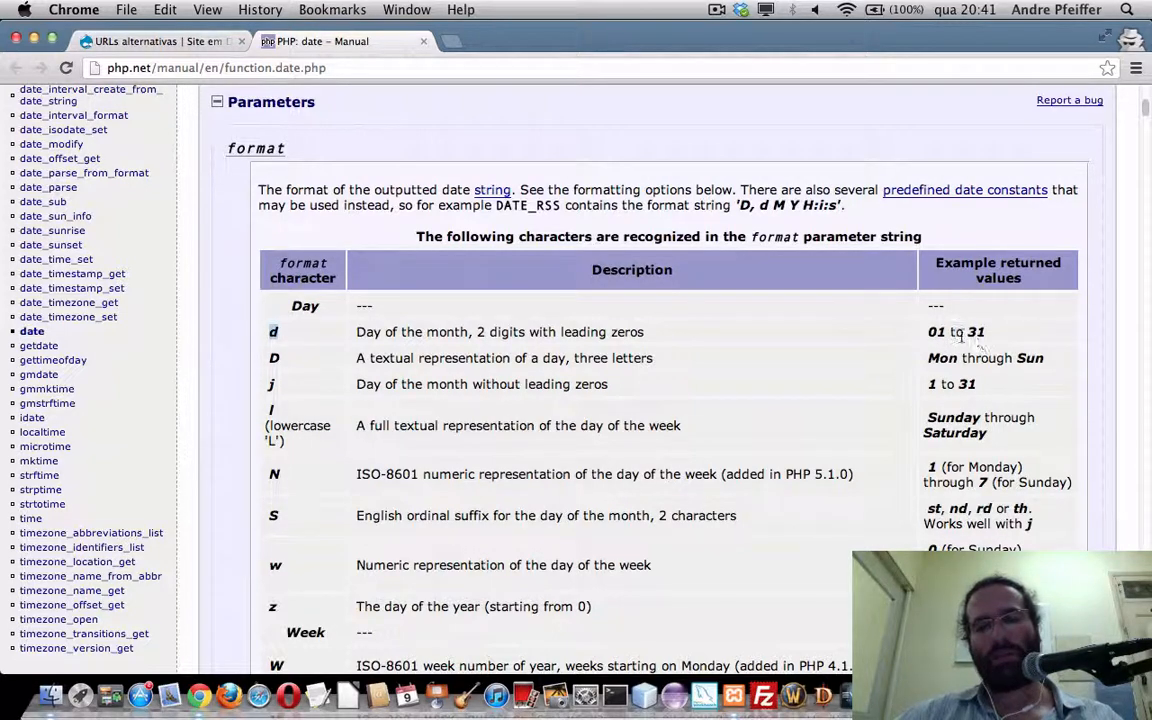
{"action": "scroll", "coordinate": [900, 332], "scroll_direction": "up", "scroll_amount": 10}
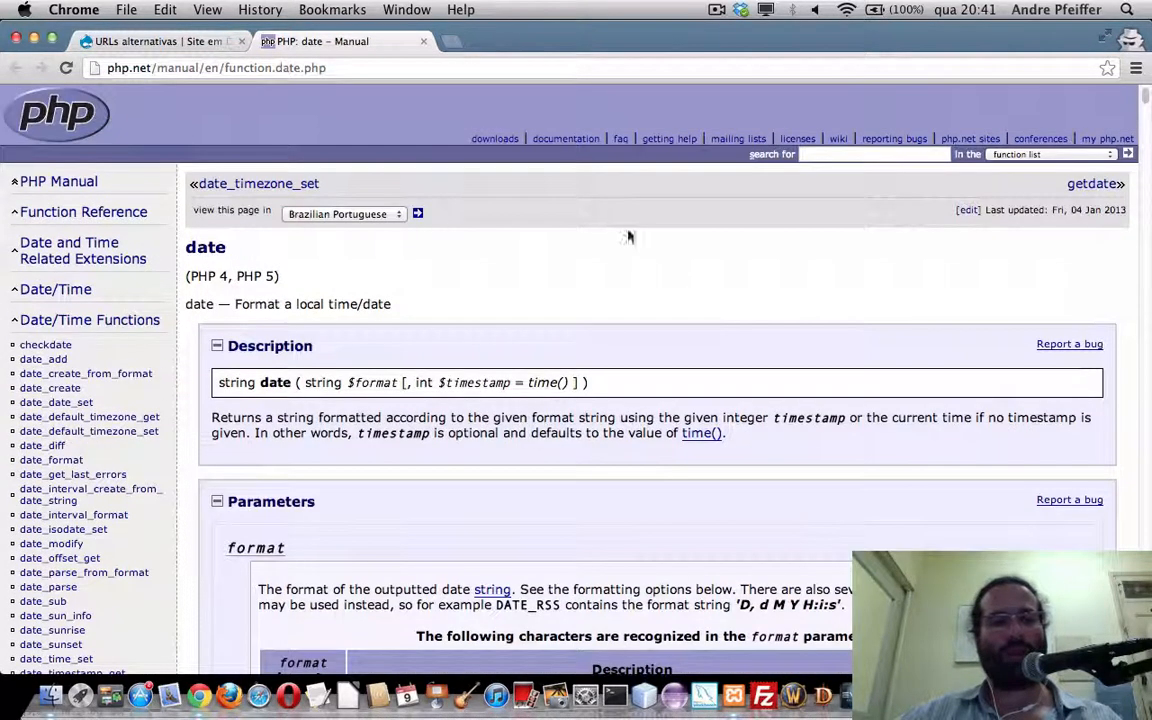
- Switch the PHP date manual page to Brazilian Portuguese and examine its table of format characters
{"action": "left_click", "coordinate": [418, 213]}
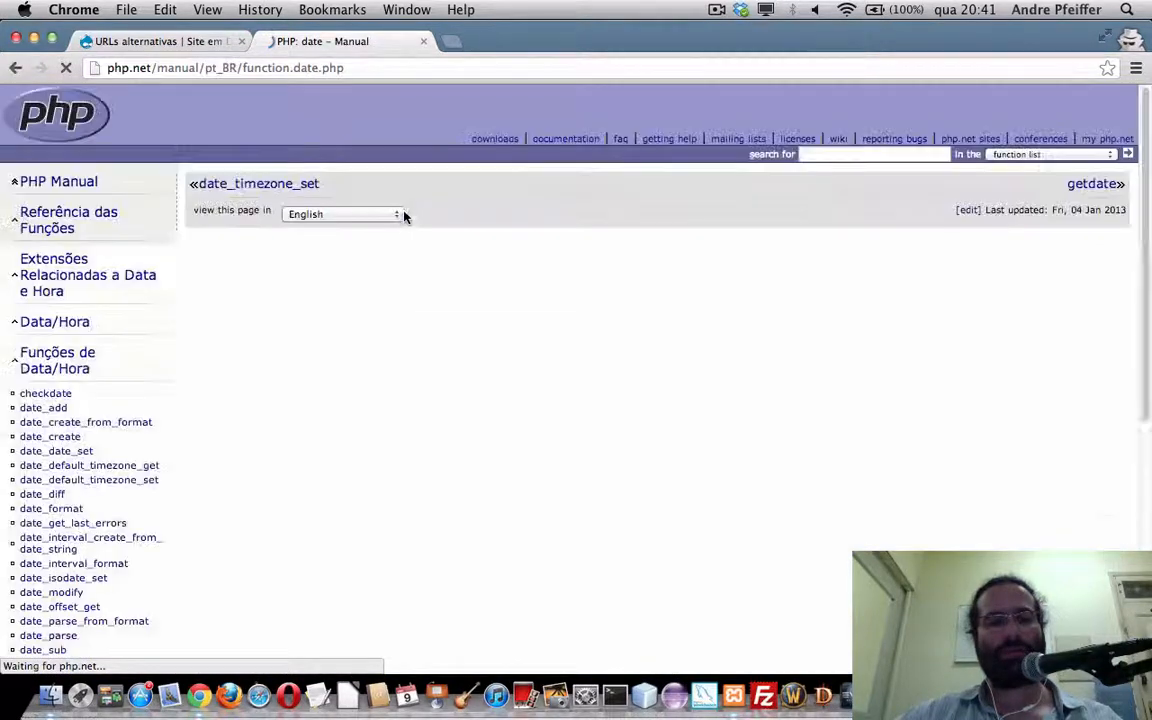
{"action": "scroll", "coordinate": [411, 213], "scroll_direction": "down", "scroll_amount": 3}
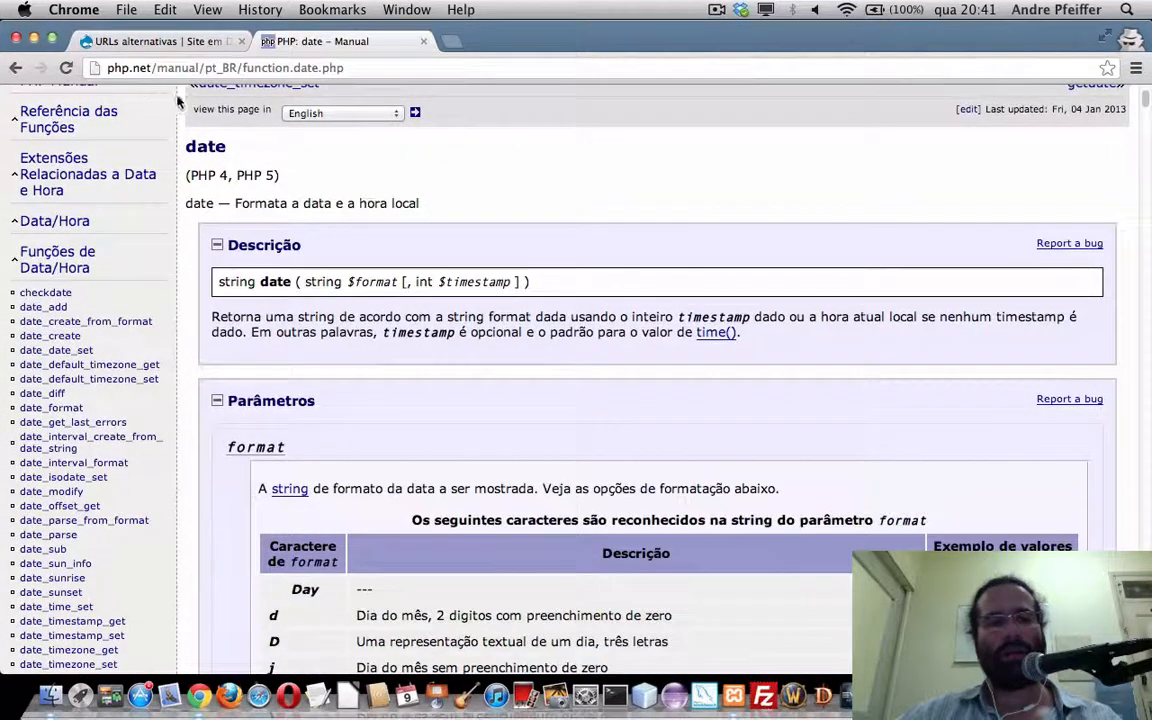
{"action": "scroll", "coordinate": [346, 220], "scroll_direction": "down", "scroll_amount": 10}
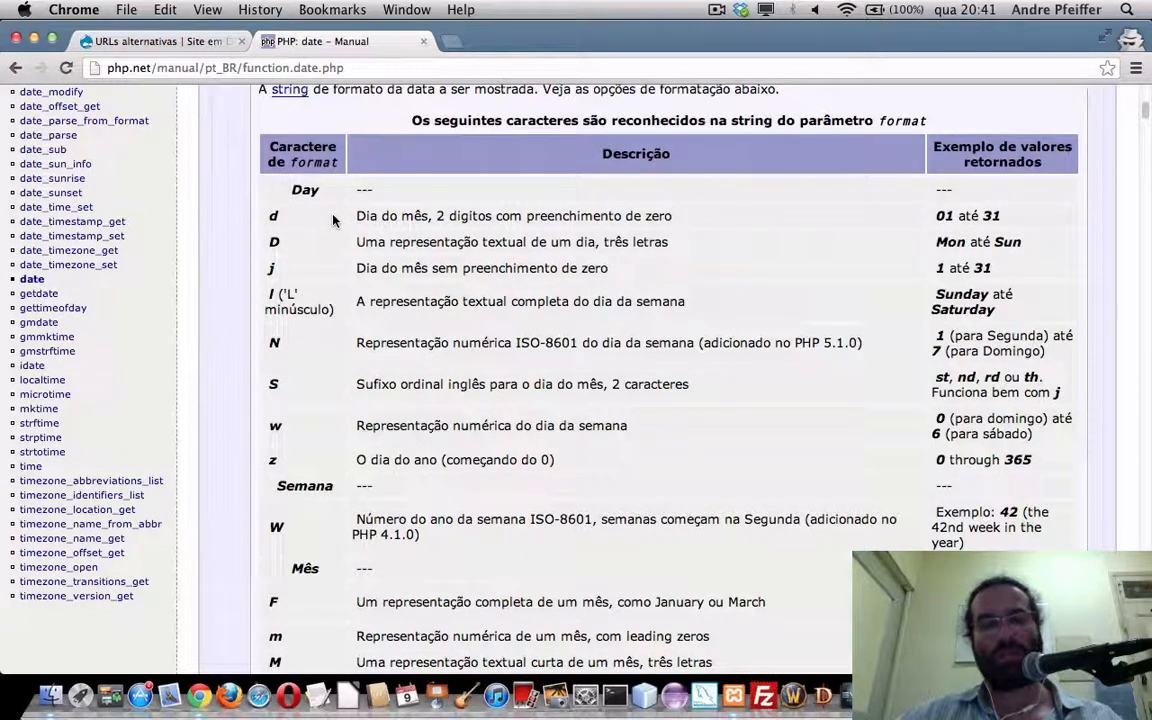
{"action": "scroll", "coordinate": [333, 220], "scroll_direction": "down", "scroll_amount": 1}
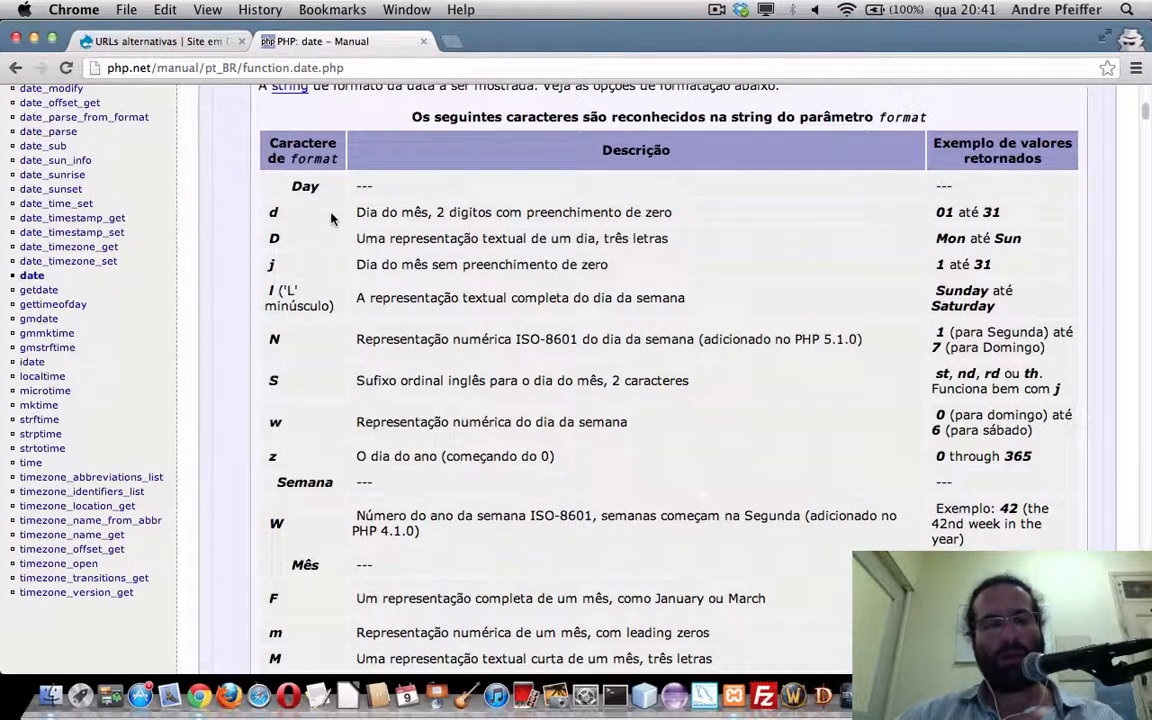
{"action": "left_click_drag", "start_coordinate": [270, 212], "coordinate": [453, 225]}
{"action": "left_click_drag", "start_coordinate": [862, 358], "coordinate": [934, 552]}
{"action": "left_click", "coordinate": [934, 552]}
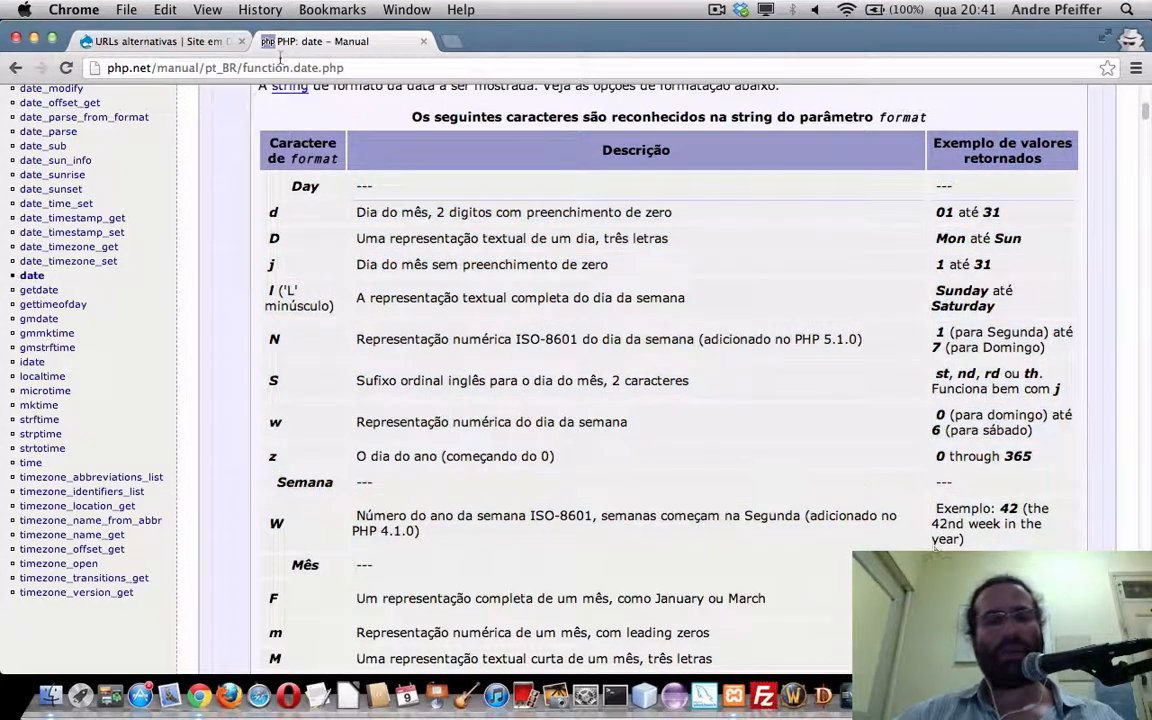
- Return to the URL alias patterns and copy the [node:created:custom:?] token into the pattern for all Artigo paths
{"action": "left_click", "coordinate": [125, 40]}
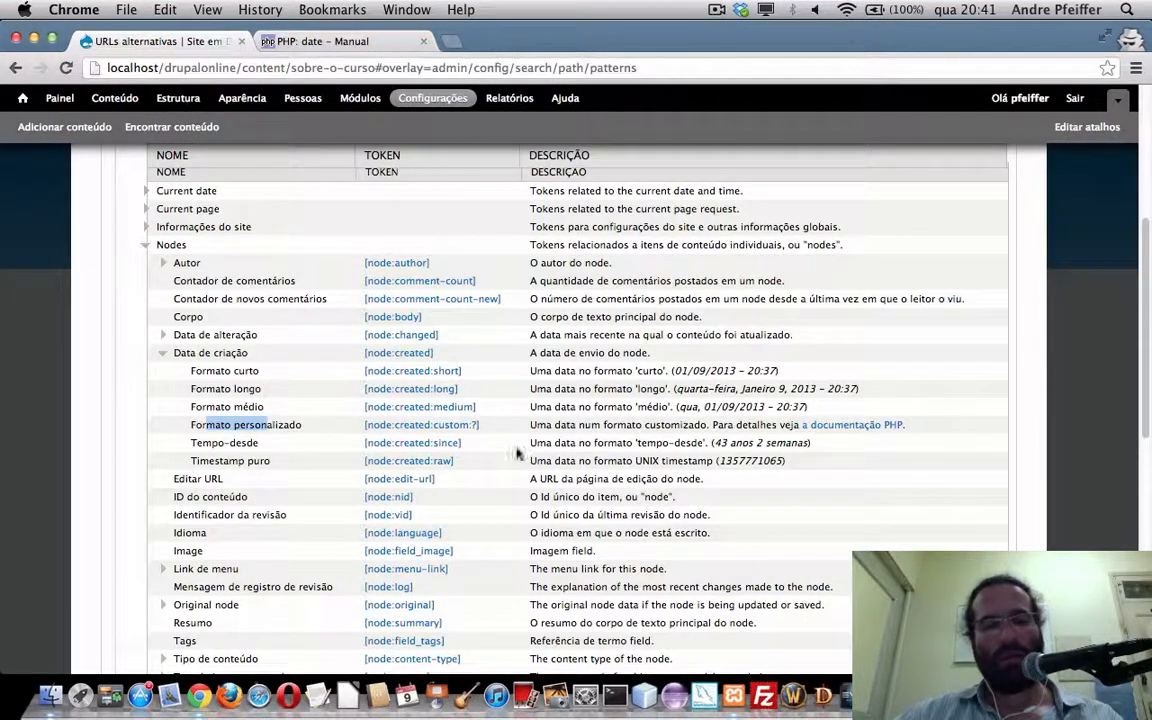
{"action": "left_click_drag", "start_coordinate": [482, 427], "coordinate": [365, 427]}
{"action": "key", "text": "super+c"}
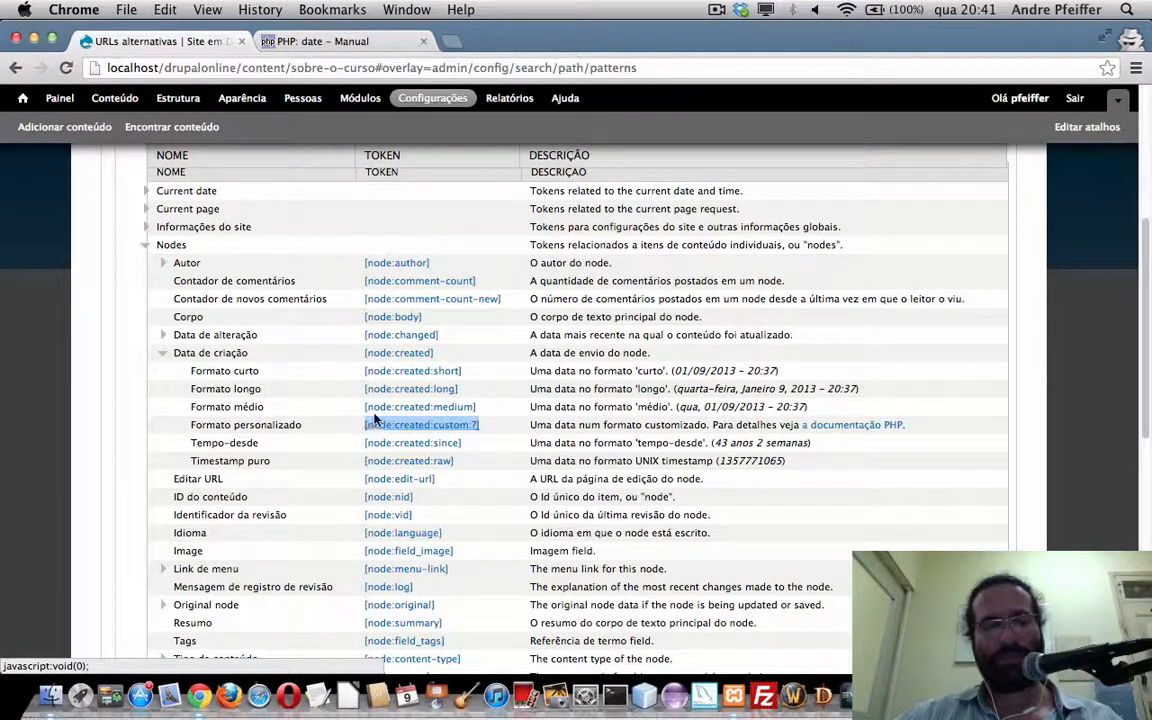
{"action": "scroll", "coordinate": [378, 410], "scroll_direction": "up", "scroll_amount": 5}
{"action": "scroll", "coordinate": [378, 400], "scroll_direction": "up", "scroll_amount": 1}
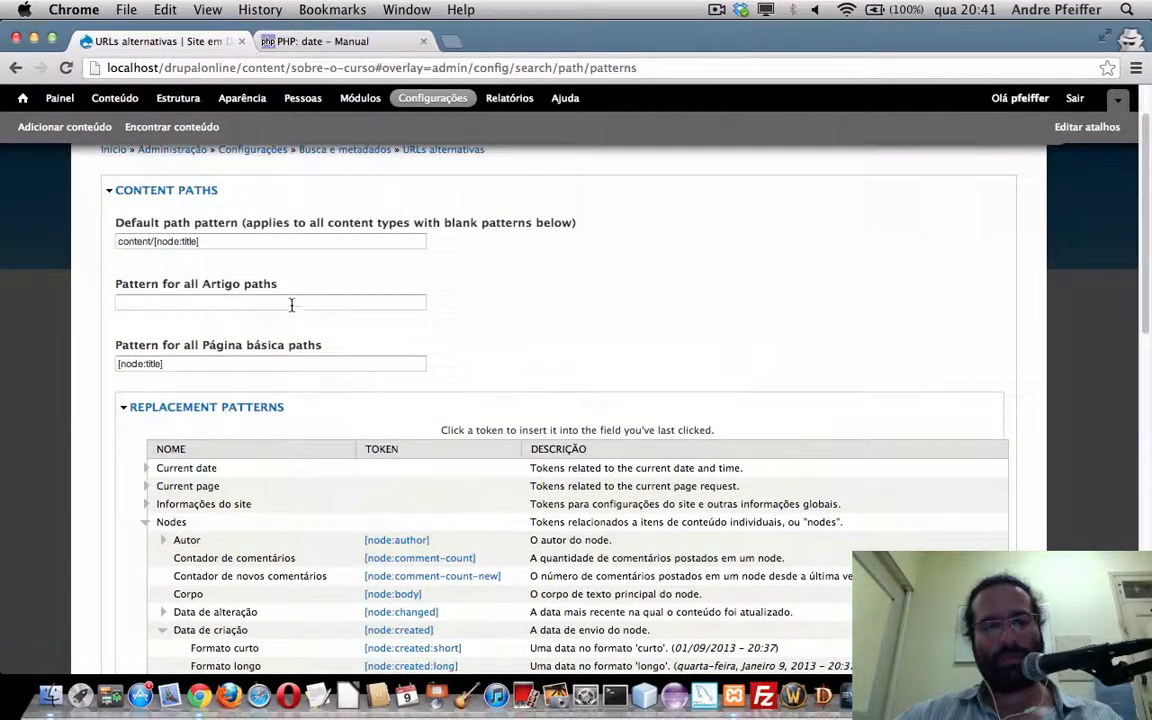
{"action": "left_click", "coordinate": [291, 303]}
{"action": "key", "text": "super+v"}
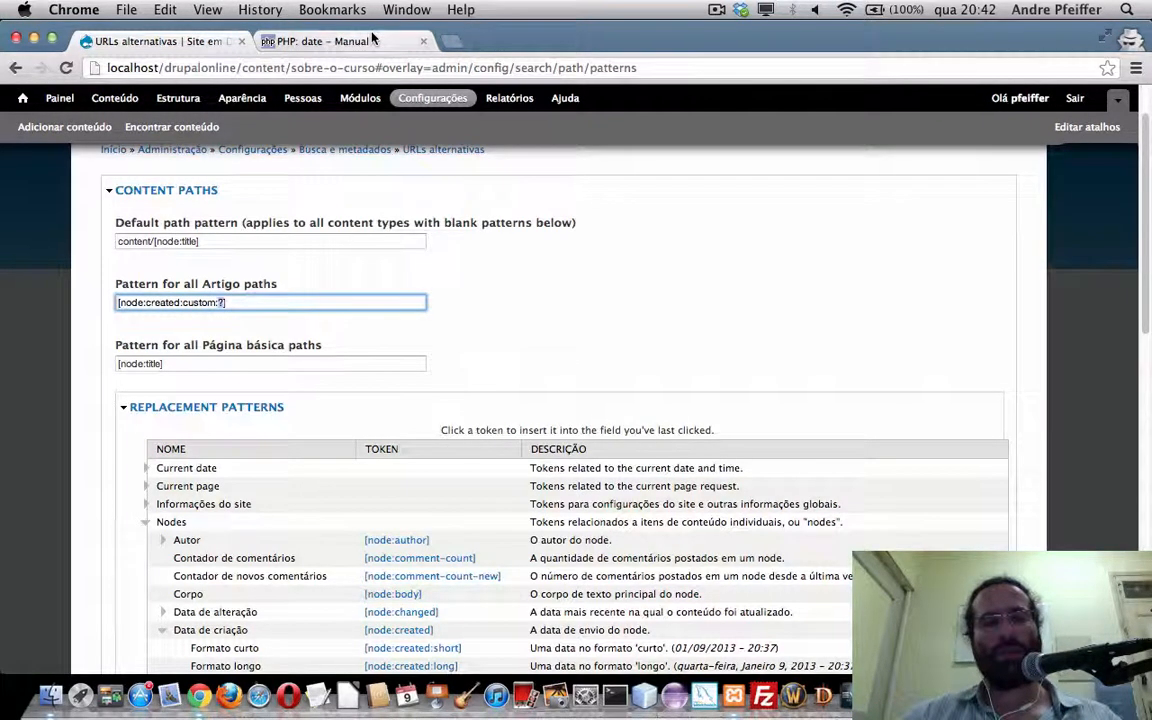
- Look up the format character for a four-digit year in the PHP date manual
{"action": "left_click", "coordinate": [335, 41]}
{"action": "scroll", "coordinate": [283, 290], "scroll_direction": "down", "scroll_amount": 1}
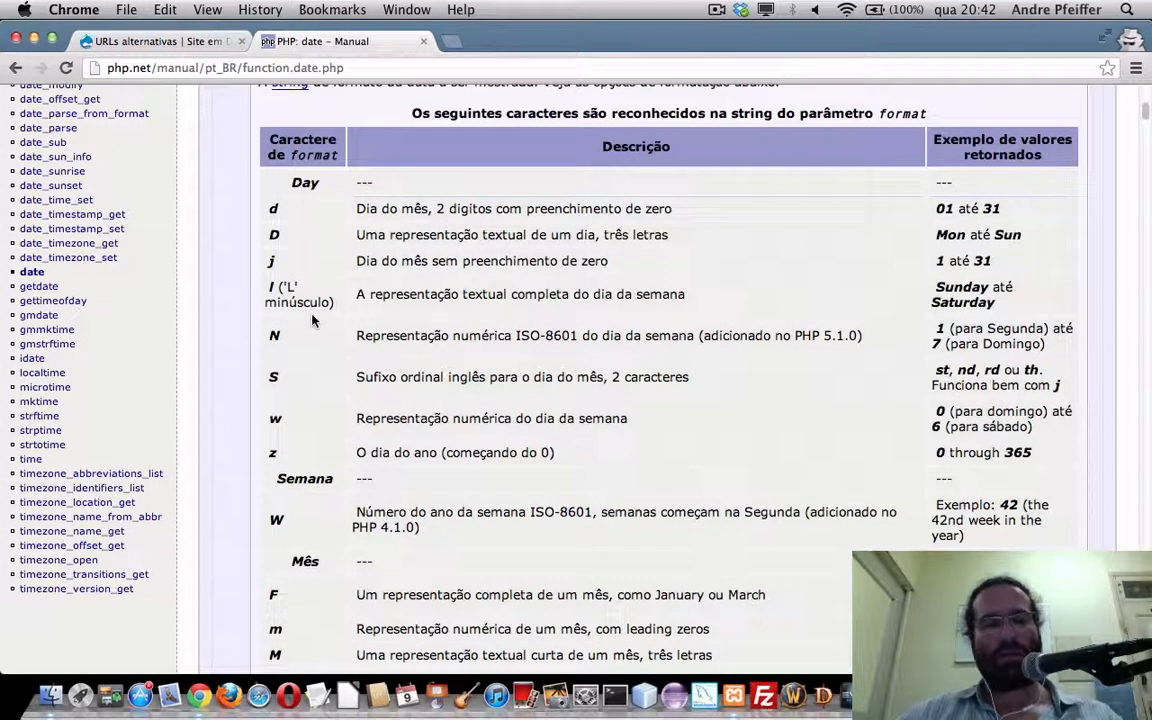
{"action": "scroll", "coordinate": [300, 300], "scroll_direction": "down", "scroll_amount": 5}
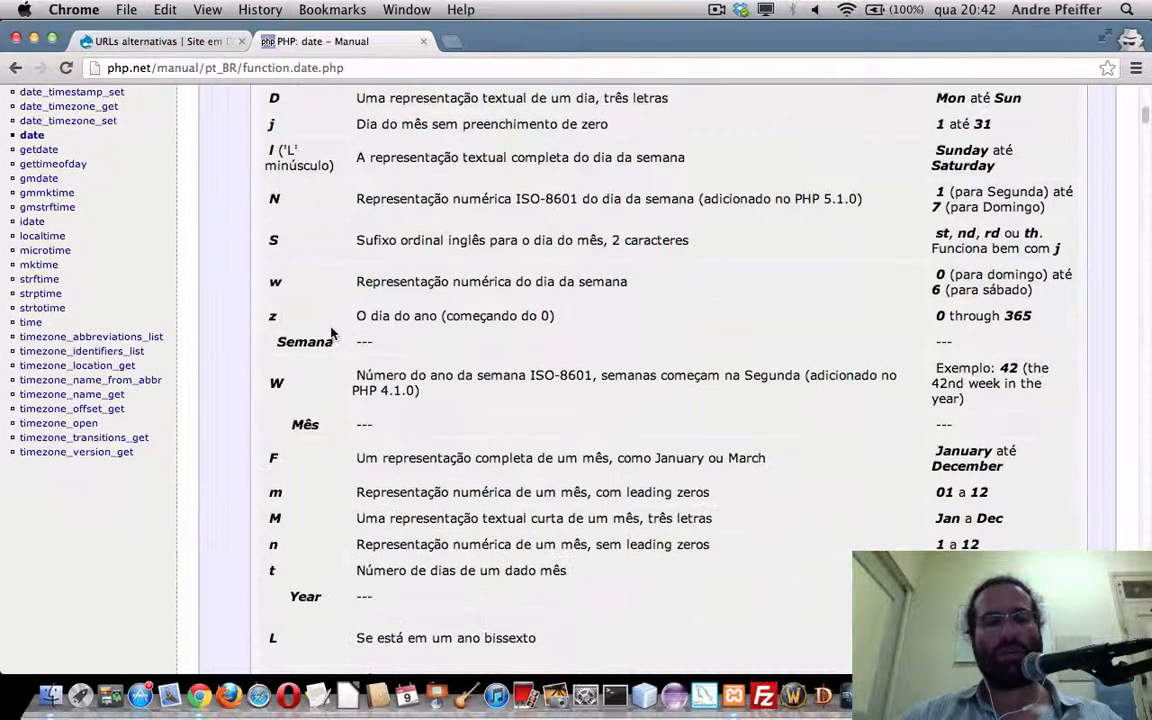
{"action": "scroll", "coordinate": [309, 474], "scroll_direction": "down", "scroll_amount": 3}
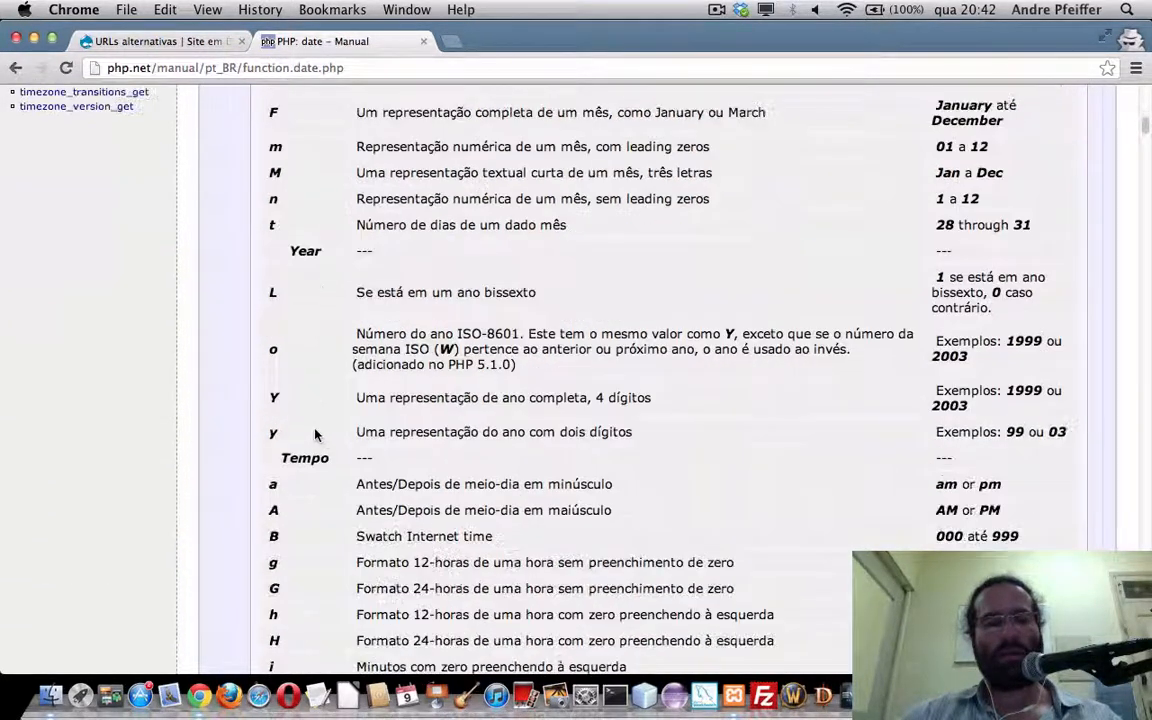
{"action": "left_click_drag", "start_coordinate": [270, 398], "coordinate": [681, 405]}
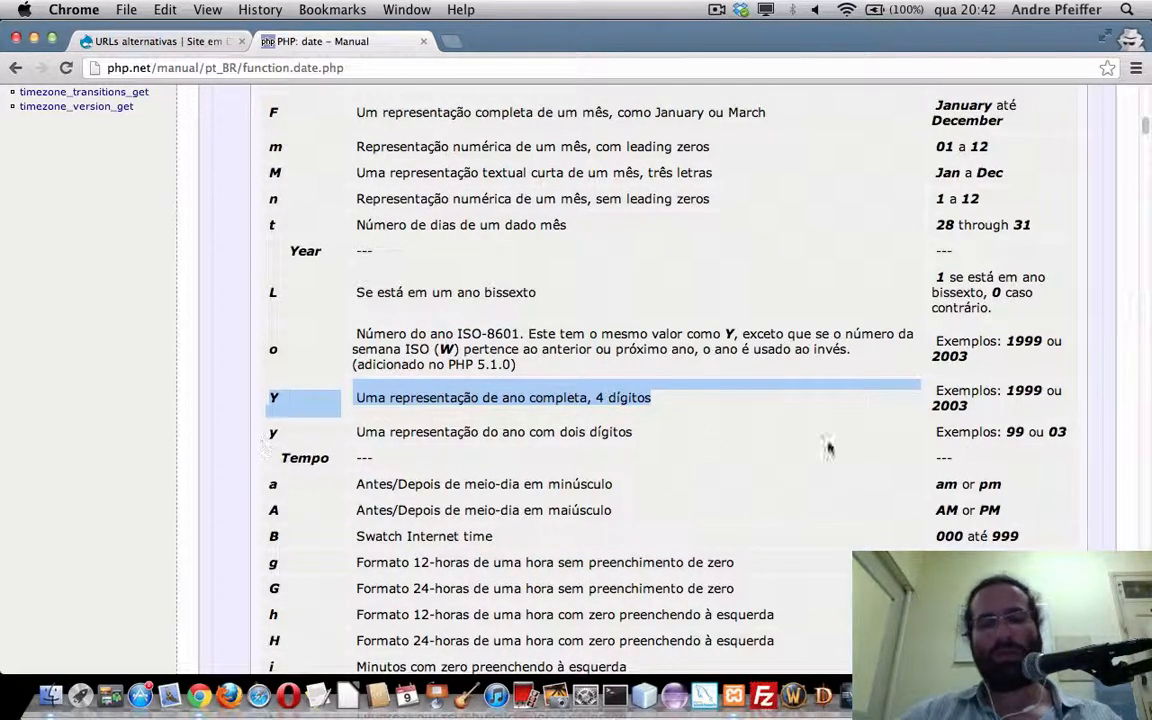
- Return to the URL alias patterns and set the Artigo pattern to two [node:created:custom:Y] tokens joined by a hyphen
{"action": "left_click", "coordinate": [180, 48]}
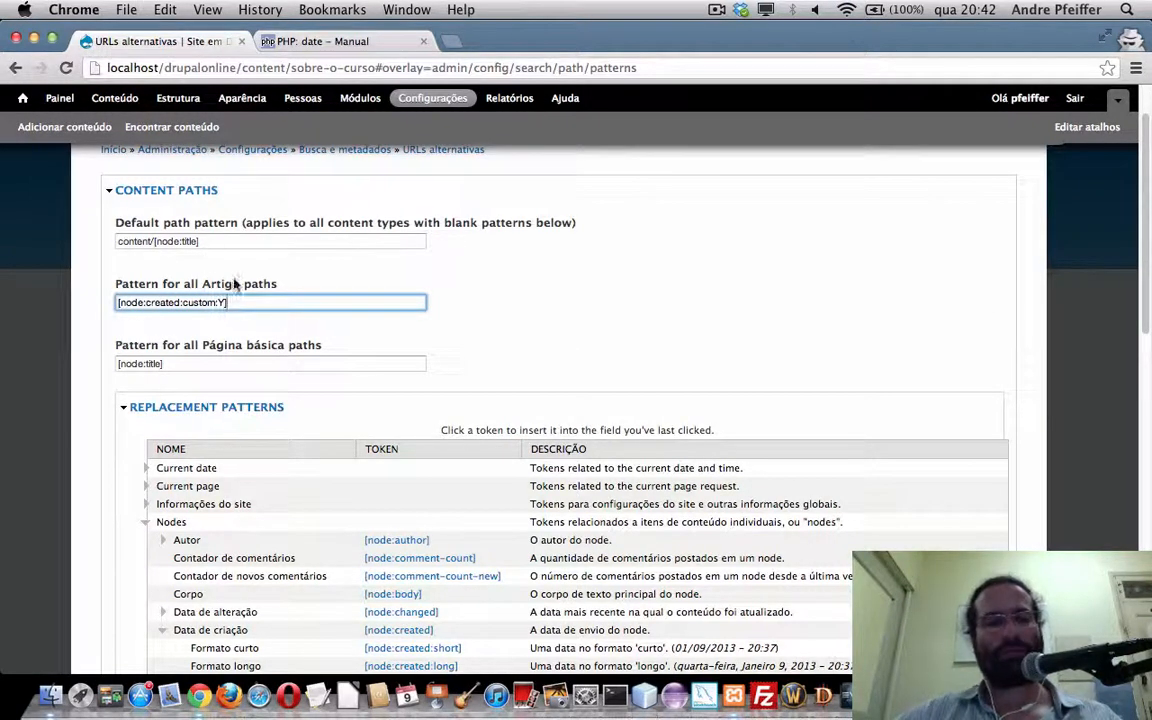
{"action": "left_click_drag", "start_coordinate": [239, 302], "coordinate": [75, 300]}
{"action": "key", "text": "super+c"}
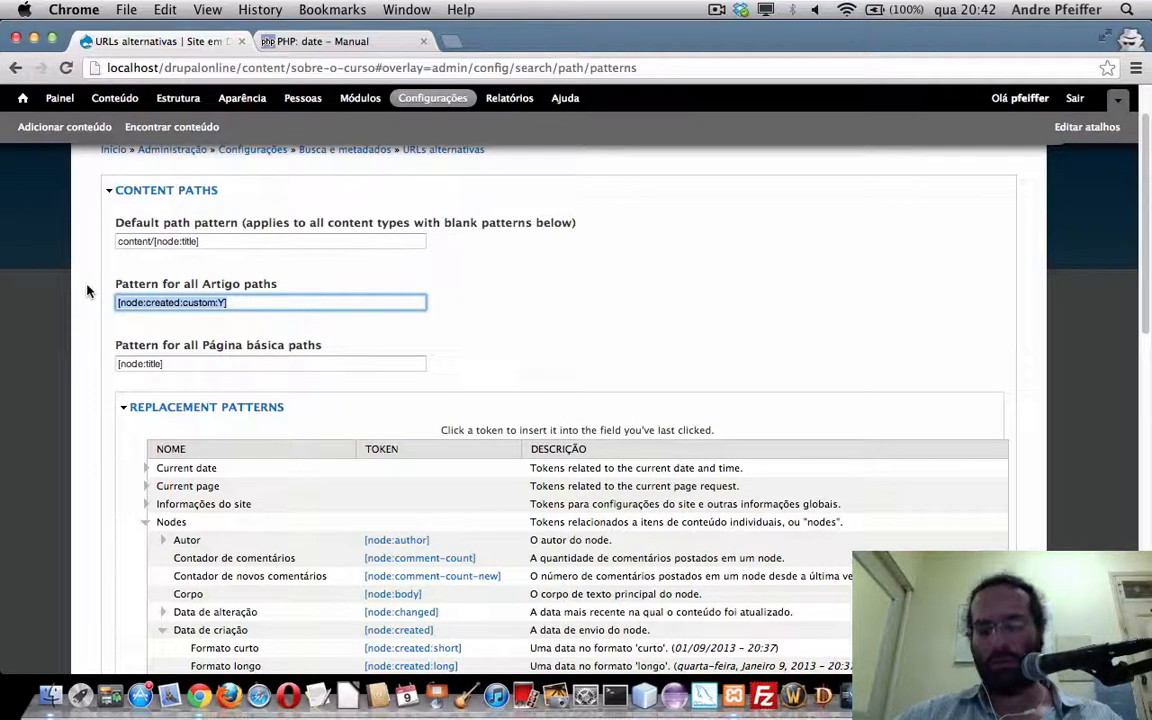
{"action": "type", "text": "["}
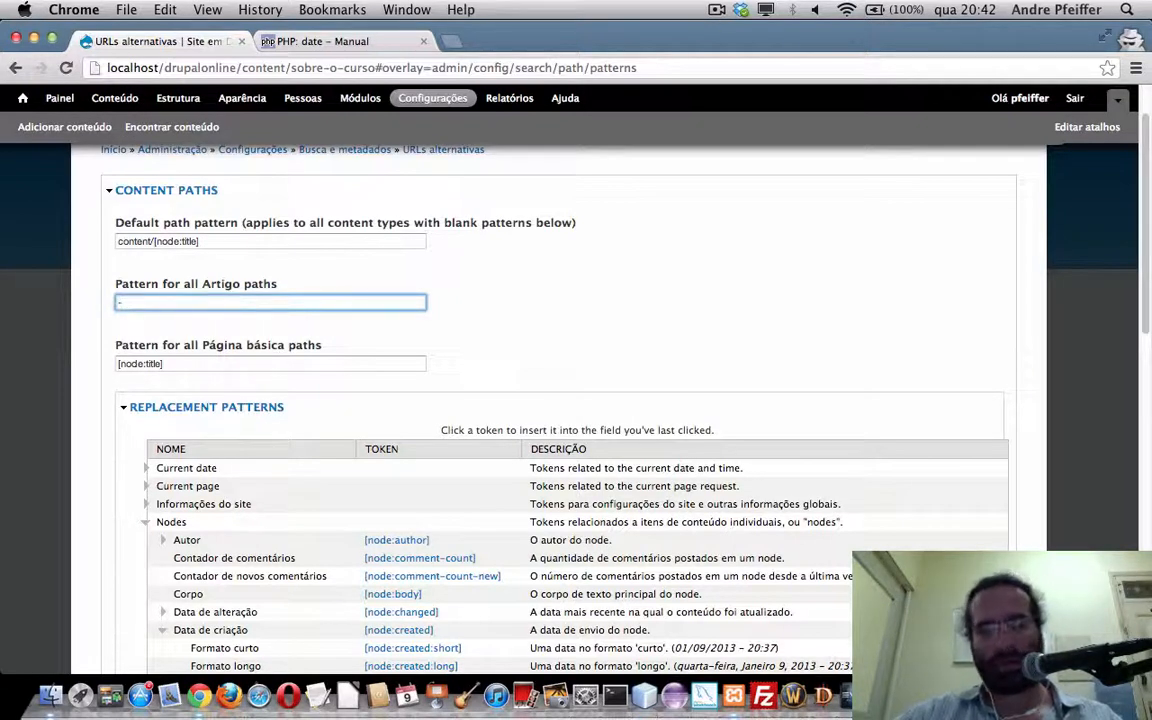
{"action": "key", "text": "super+v"}
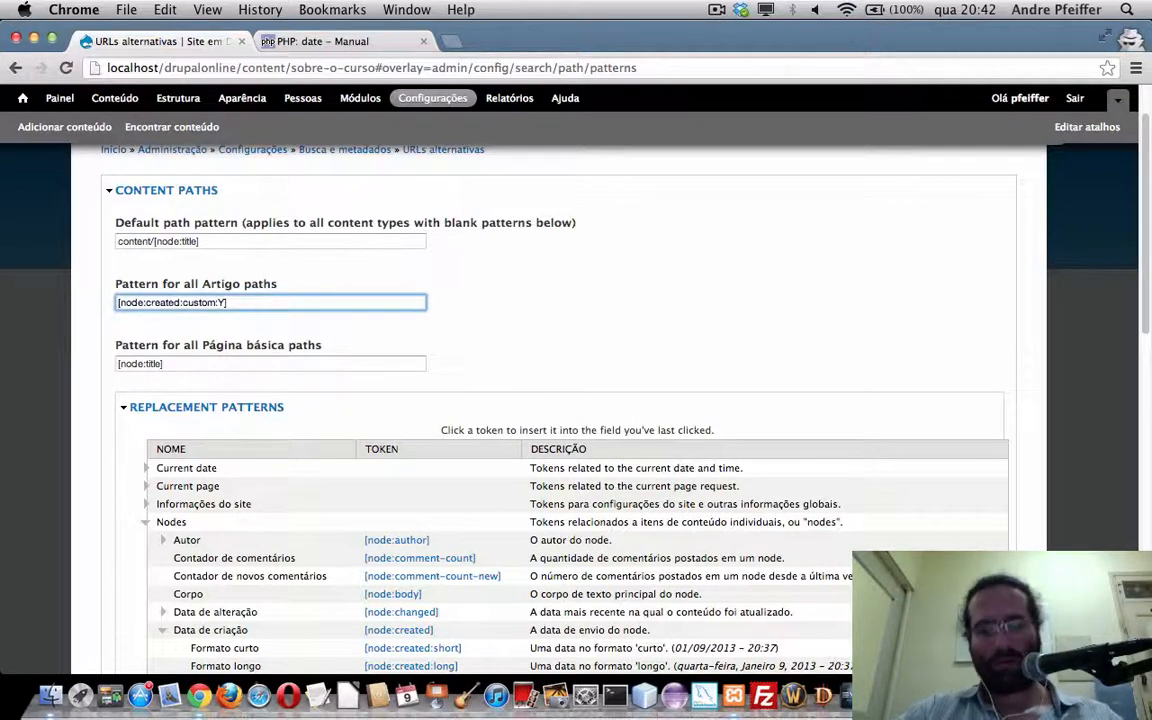
{"action": "type", "text": "-"}
{"action": "key", "text": "super+v"}
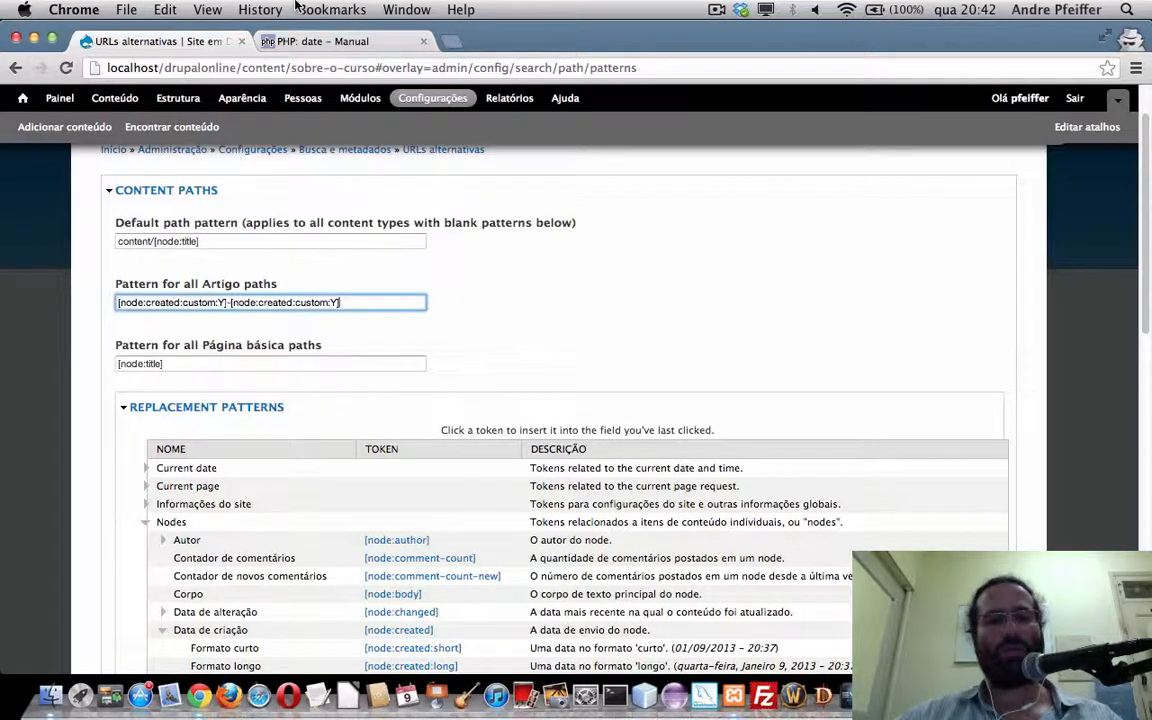
- Look up the zero-padded month character in the PHP date manual, and change the Artigo pattern's second token to [node:created:custom:m] followed by a hyphen
{"action": "left_click", "coordinate": [320, 45]}
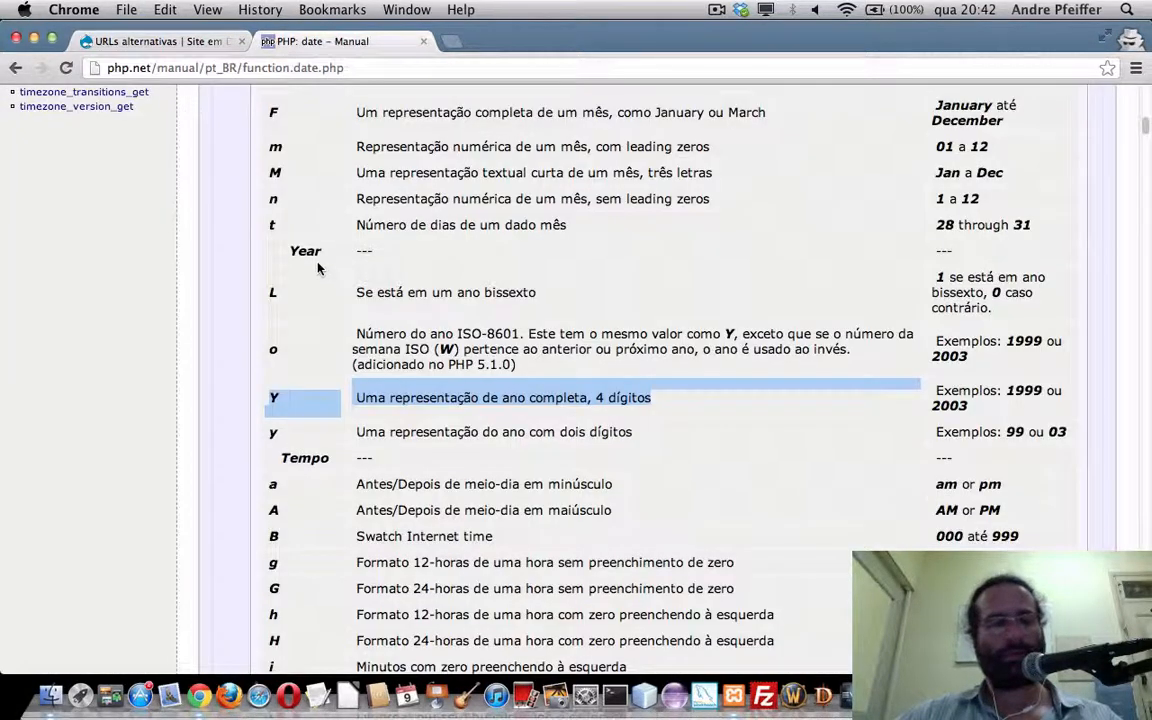
{"action": "scroll", "coordinate": [318, 268], "scroll_direction": "up", "scroll_amount": 5}
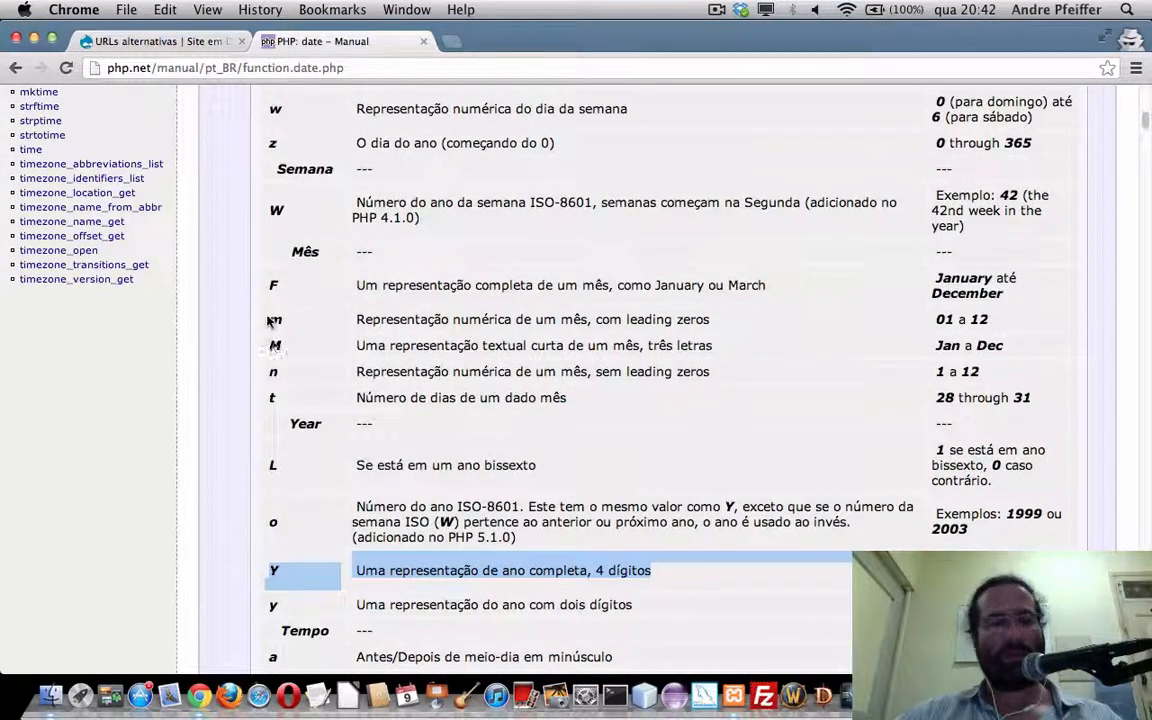
{"action": "left_click_drag", "start_coordinate": [268, 319], "coordinate": [632, 330]}
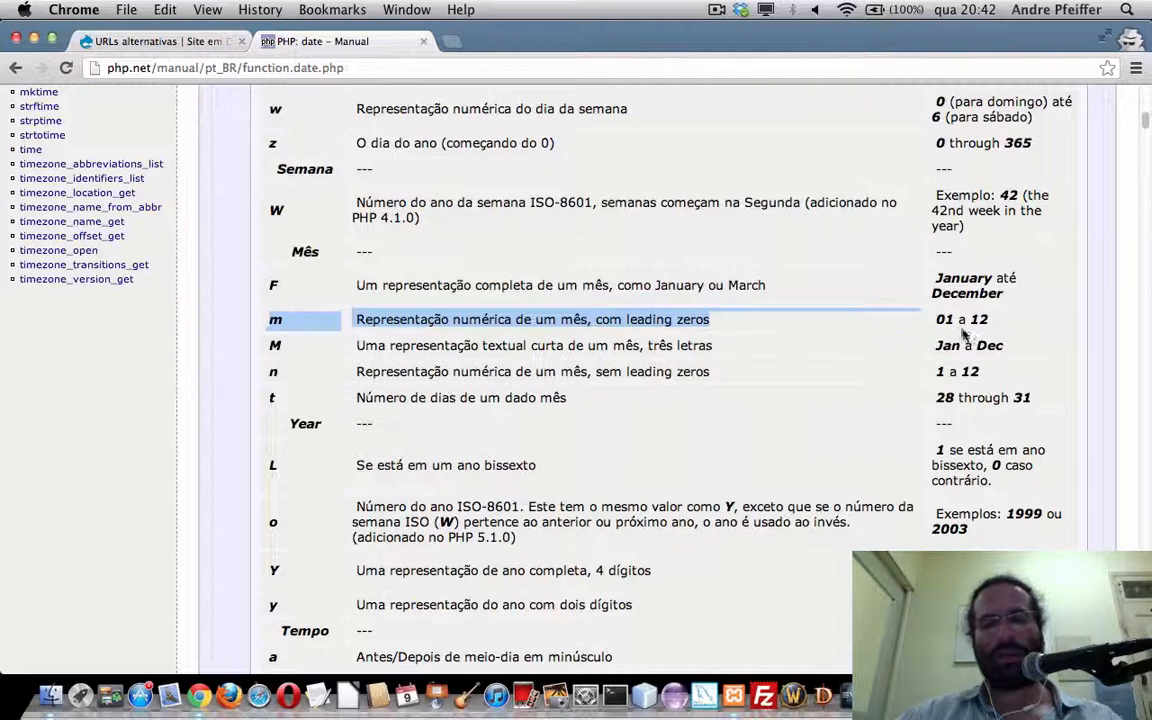
{"action": "left_click_drag", "start_coordinate": [932, 319], "coordinate": [1018, 319]}
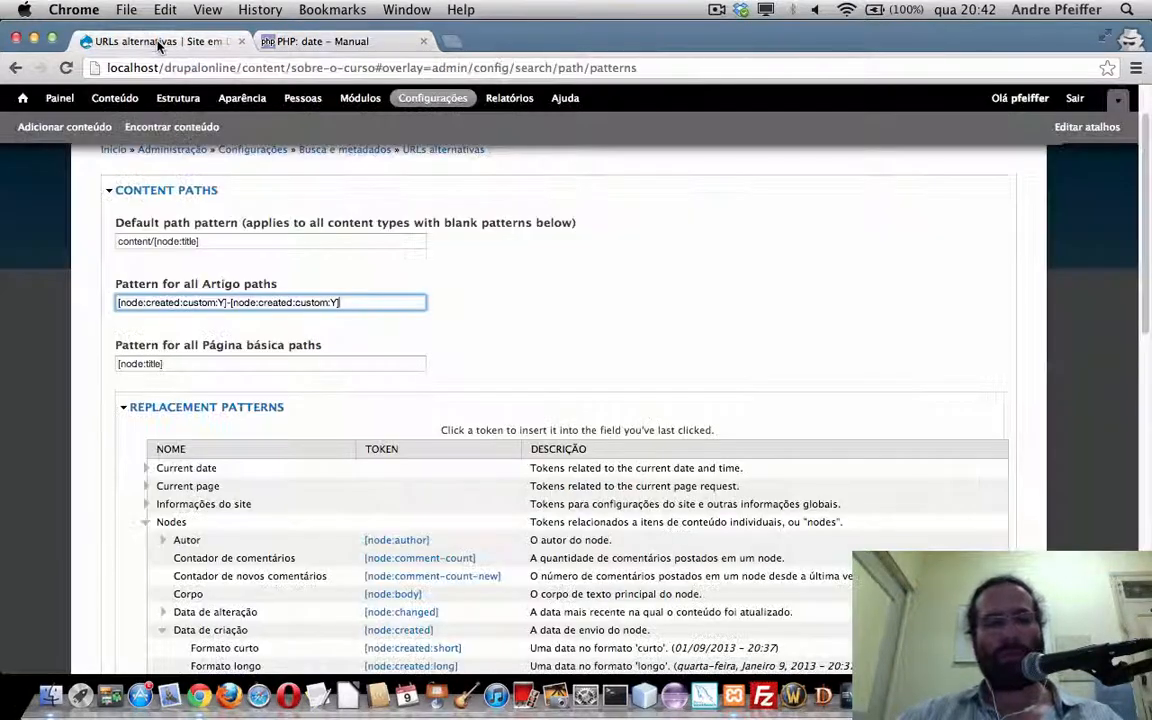
{"action": "left_click", "coordinate": [155, 43]}
{"action": "key", "text": "BackSpace"}
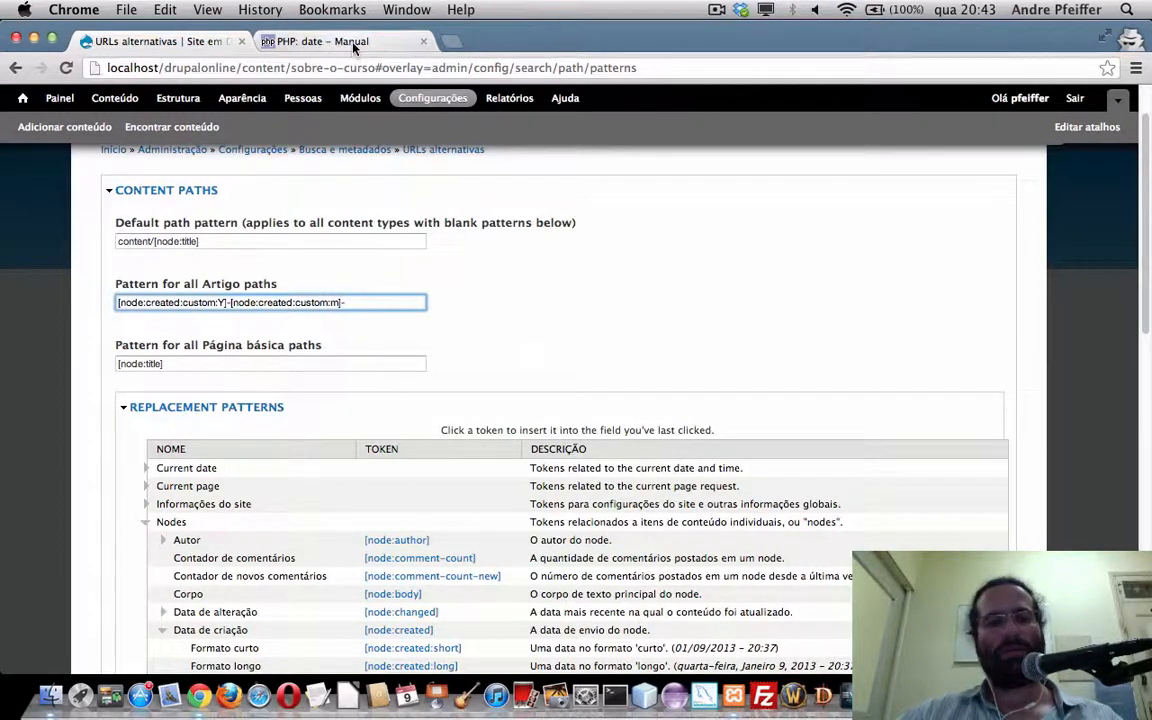
- Look up the two-digit day character in the PHP date manual and append [node:created:custom:d] to the Artigo pattern
{"action": "left_click", "coordinate": [317, 41]}
{"action": "scroll", "coordinate": [418, 270], "scroll_direction": "up", "scroll_amount": 5}
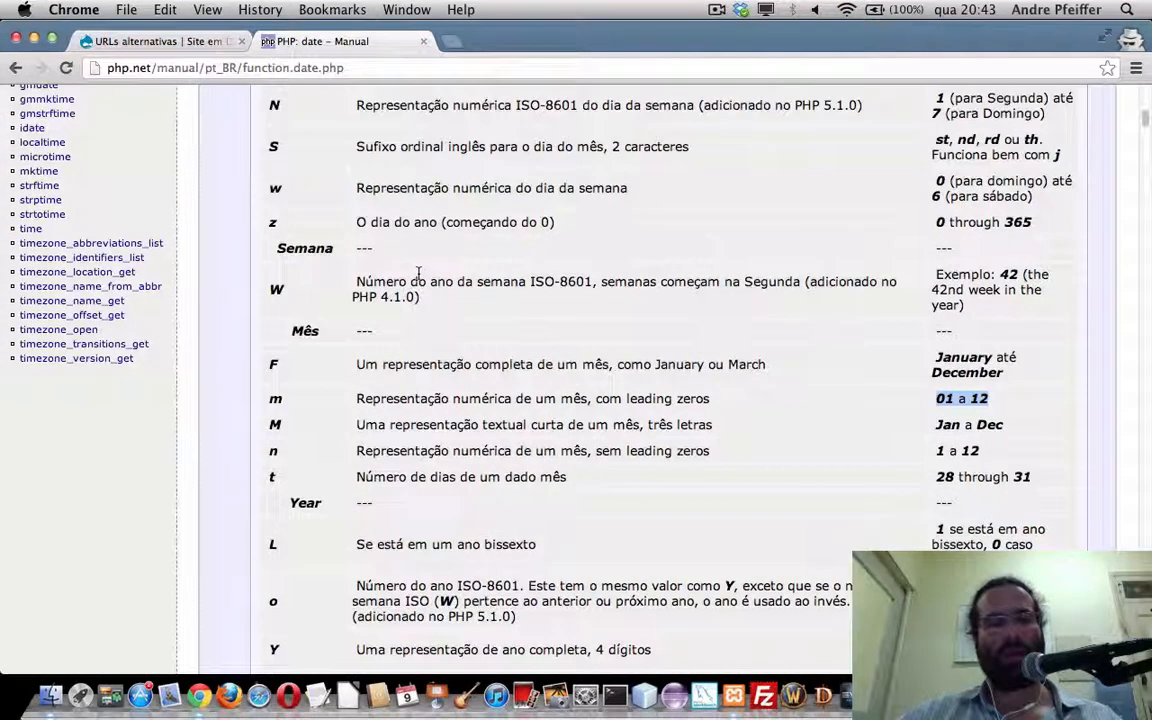
{"action": "scroll", "coordinate": [418, 278], "scroll_direction": "up", "scroll_amount": 4}
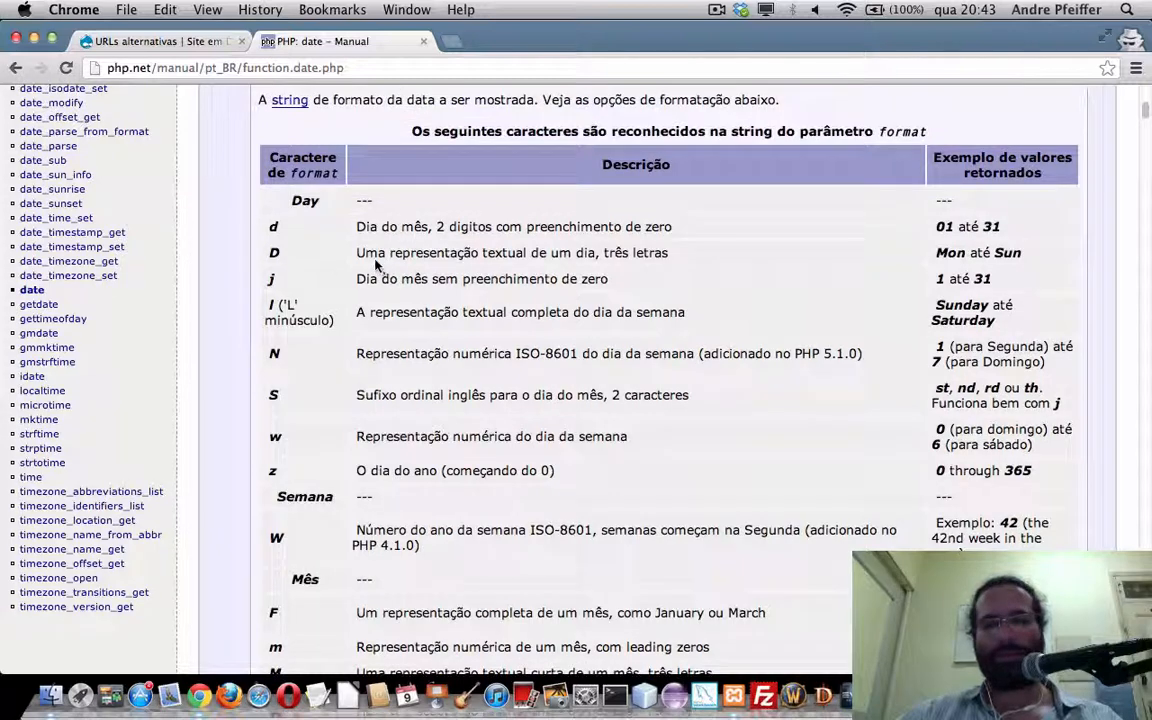
{"action": "left_click_drag", "start_coordinate": [248, 213], "coordinate": [588, 228]}
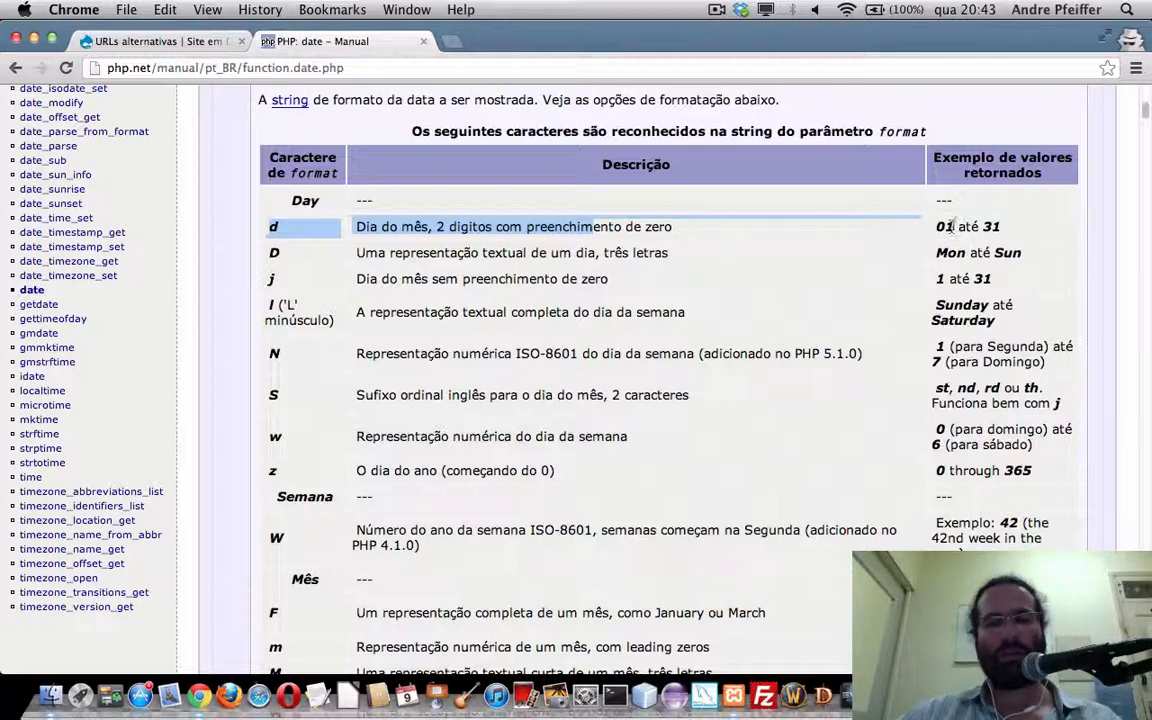
{"action": "left_click", "coordinate": [150, 41]}
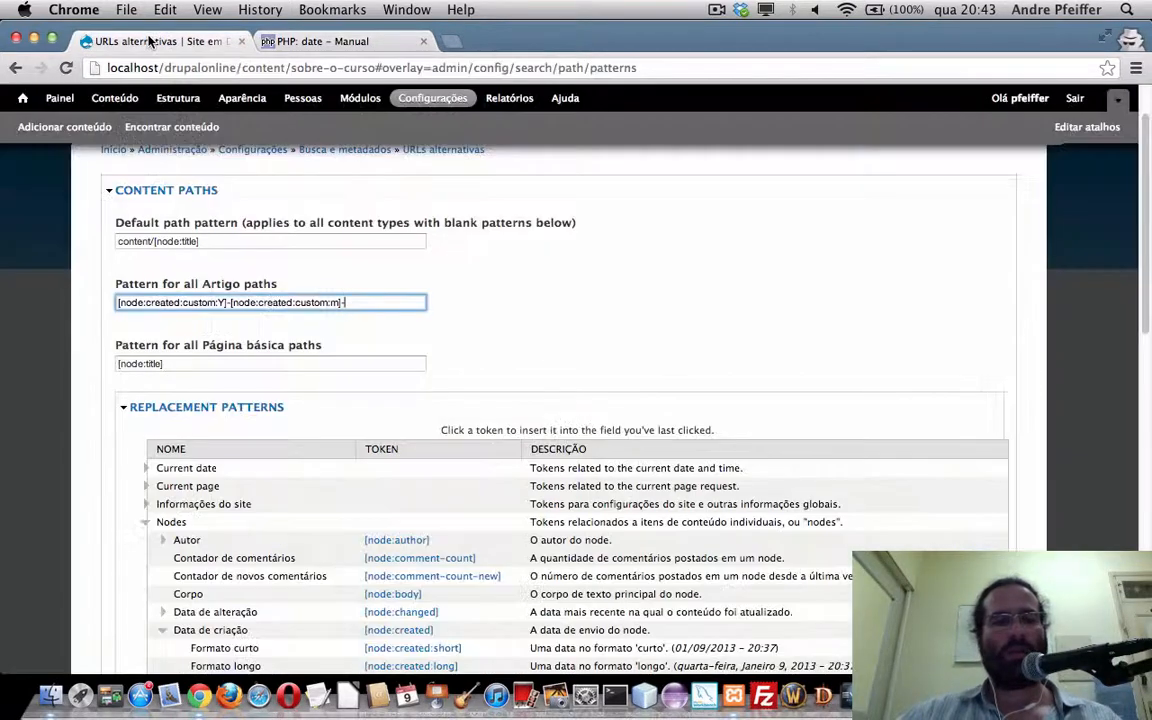
{"action": "key", "text": "super+v"}
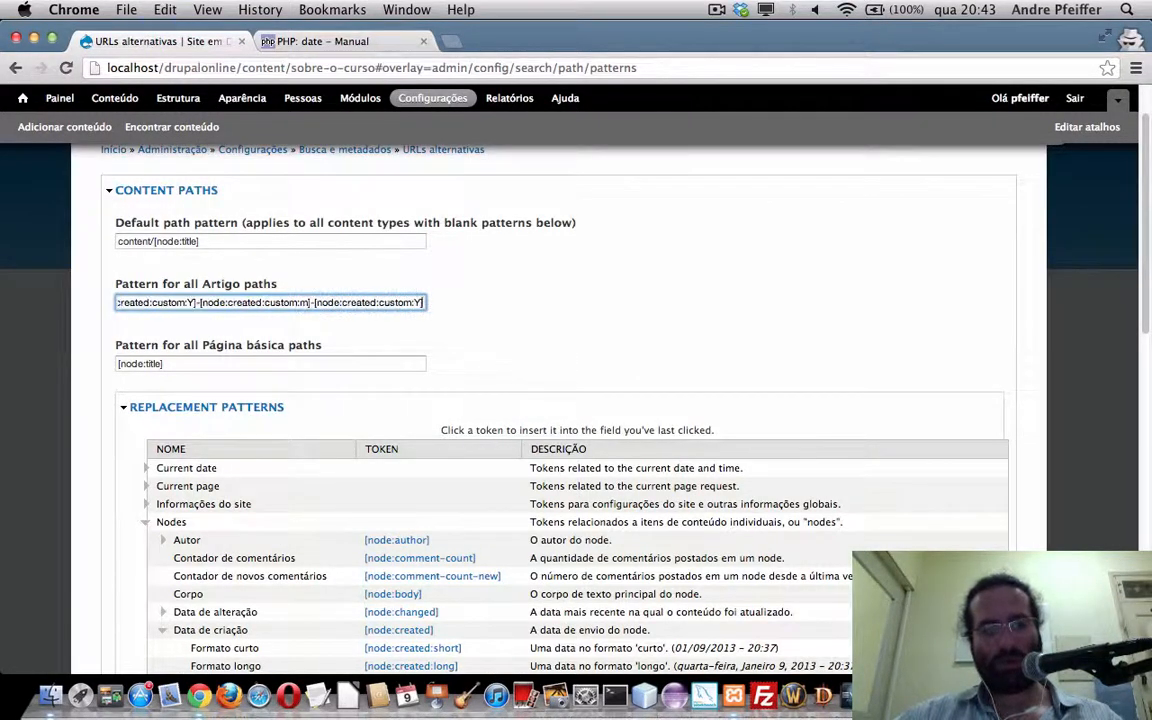
{"action": "key", "text": "super+a"}
{"action": "type", "text": "d]"}
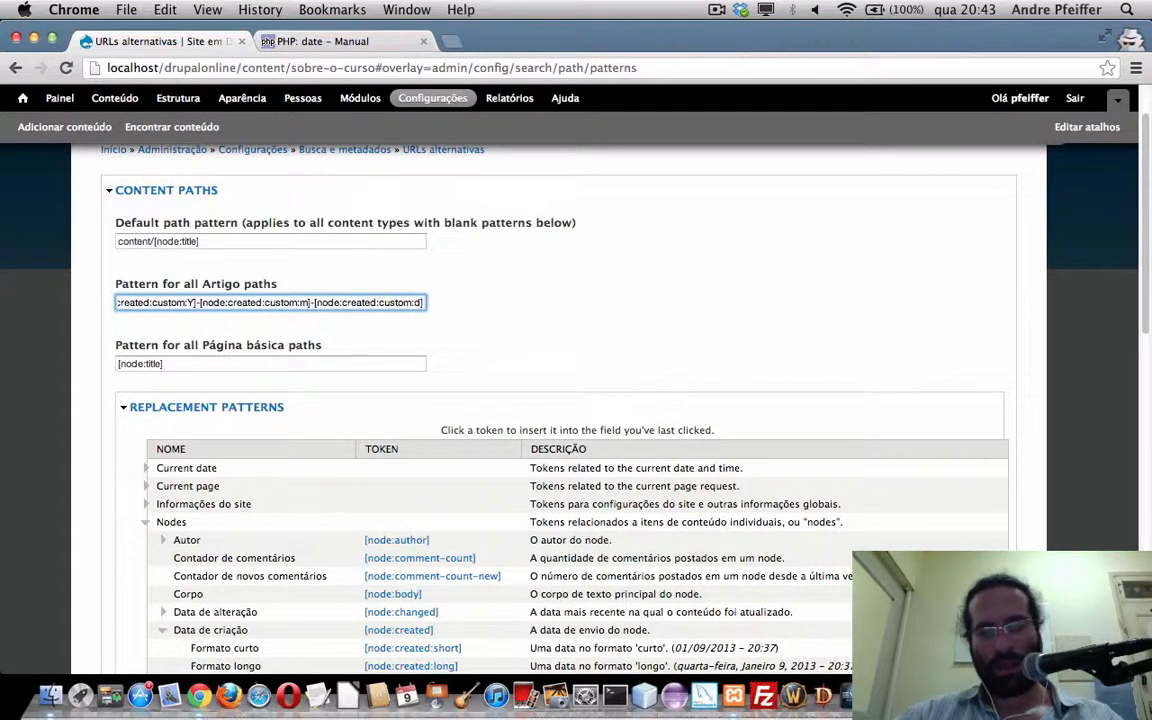
- Append a slash and the [node:title] token, copied from the default path pattern, to the end of the Artigo pattern
{"action": "type", "text": "/"}
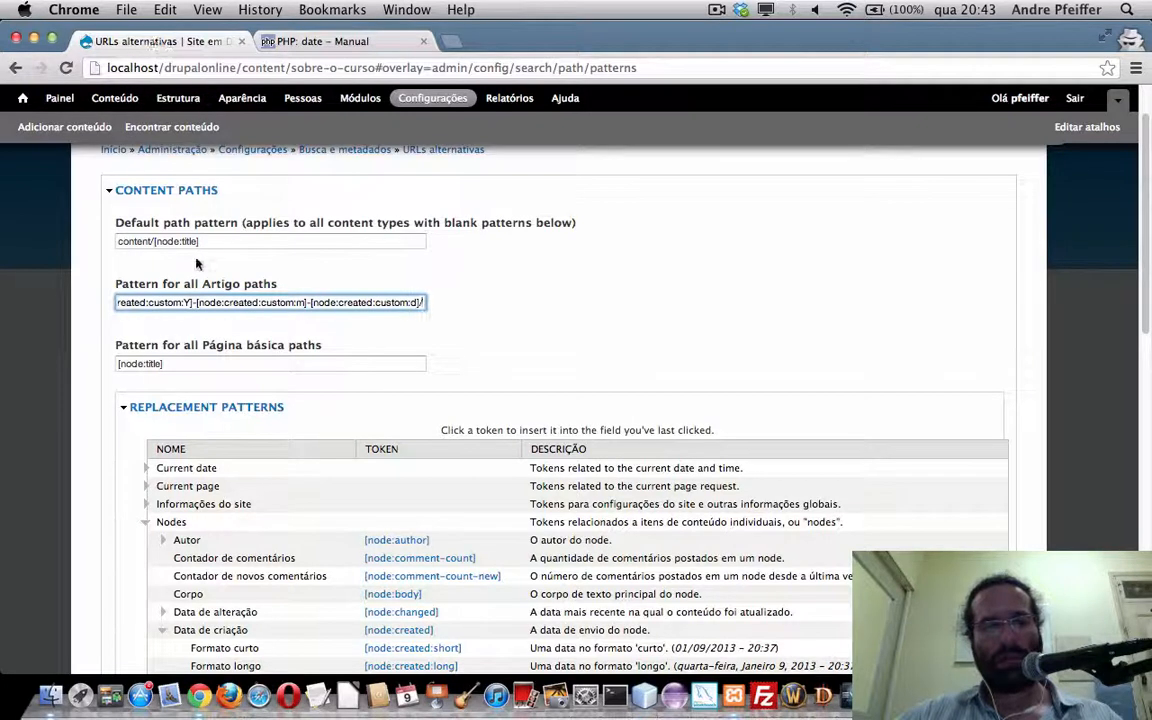
{"action": "left_click_drag", "start_coordinate": [206, 242], "coordinate": [154, 243]}
{"action": "key", "text": "super+c"}
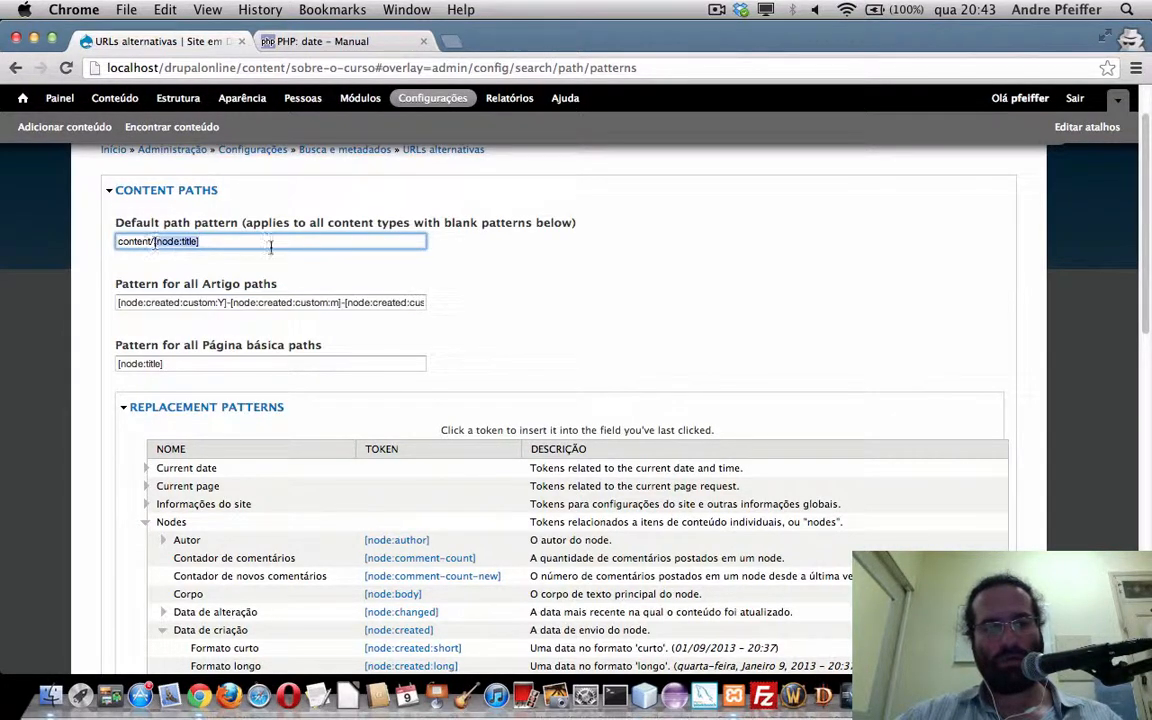
{"action": "left_click", "coordinate": [401, 302]}
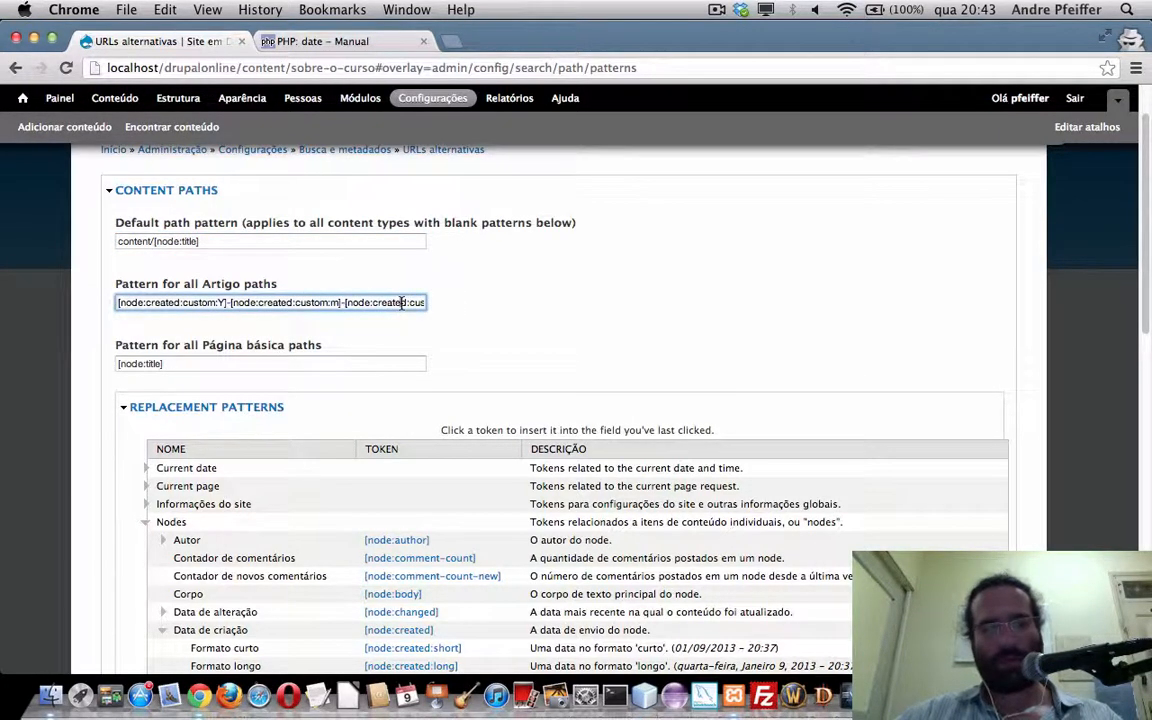
{"action": "key", "text": "super+Right"}
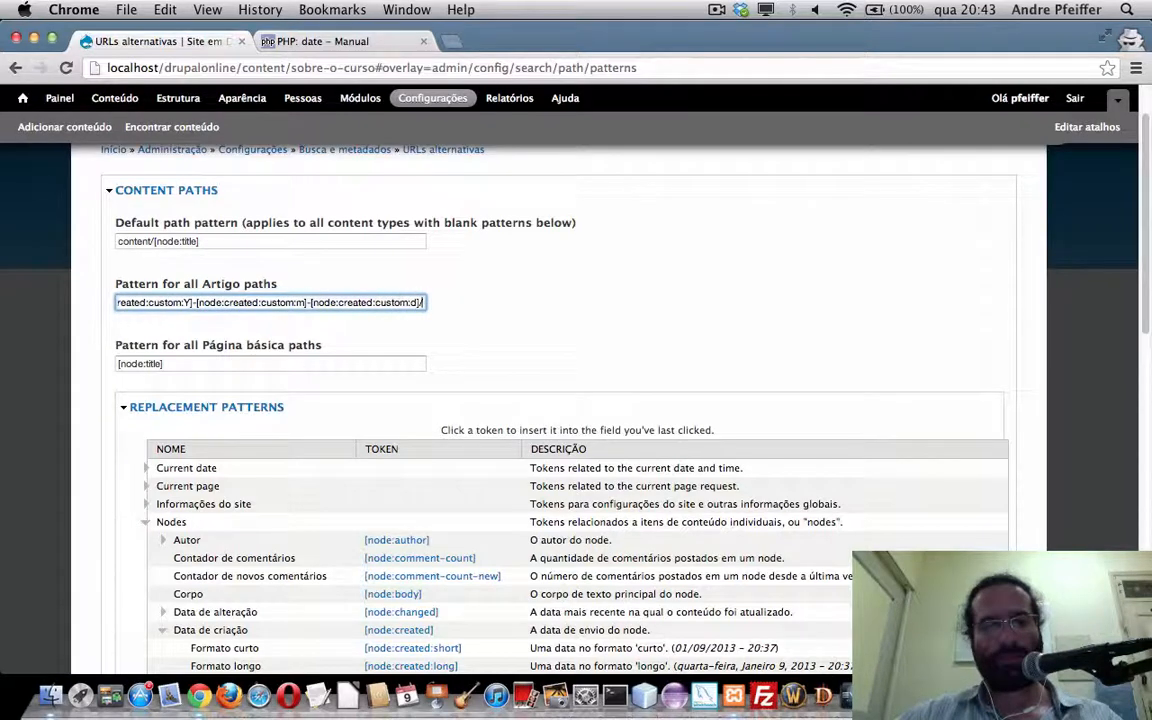
{"action": "key", "text": "super+v"}
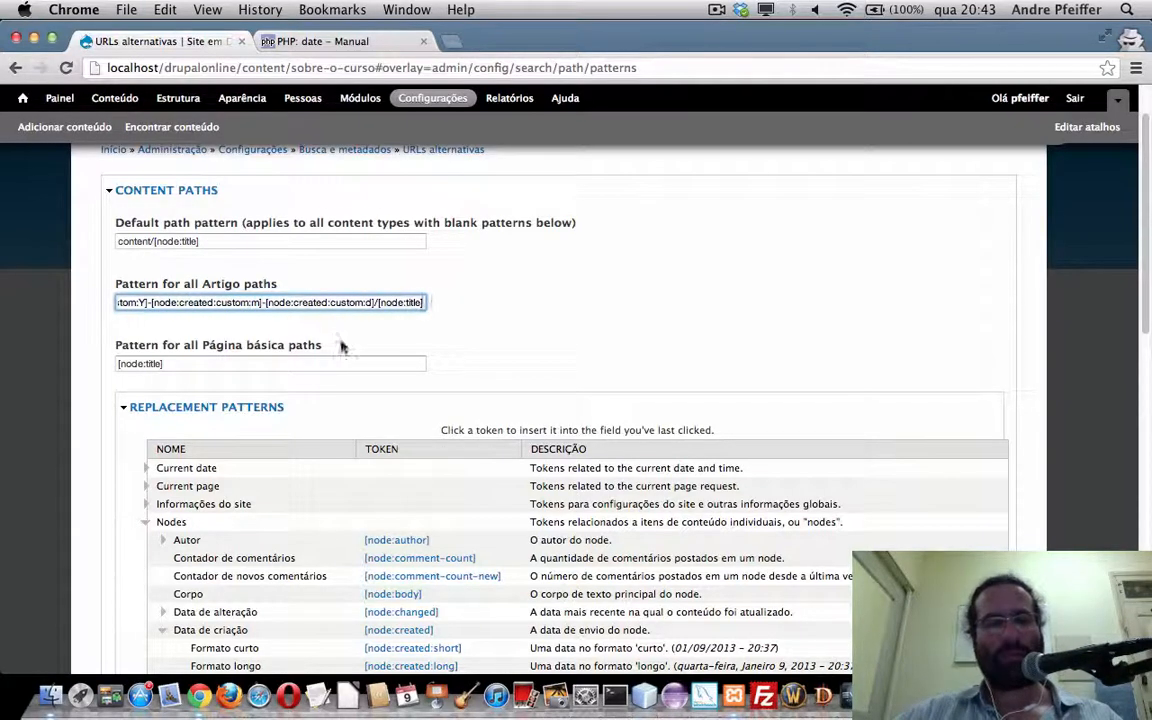
- Collapse the content replacement patterns list and save the URL alias pattern settings
{"action": "left_click", "coordinate": [252, 408]}
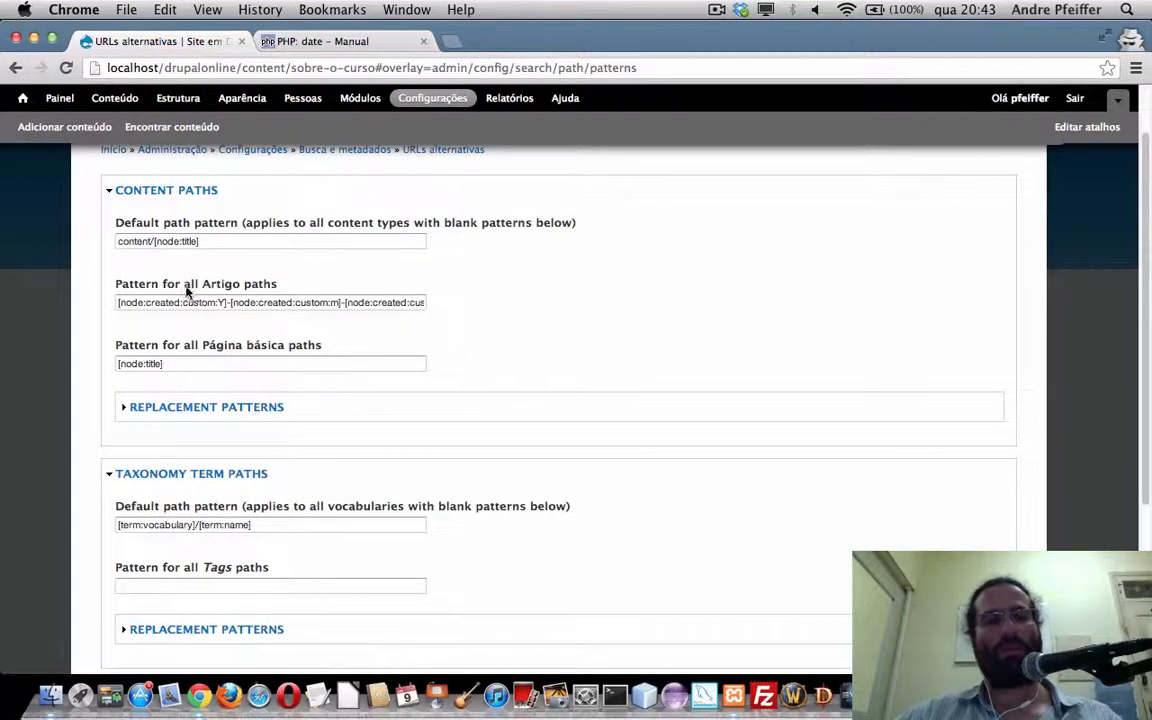
{"action": "scroll", "coordinate": [244, 378], "scroll_direction": "down", "scroll_amount": 5}
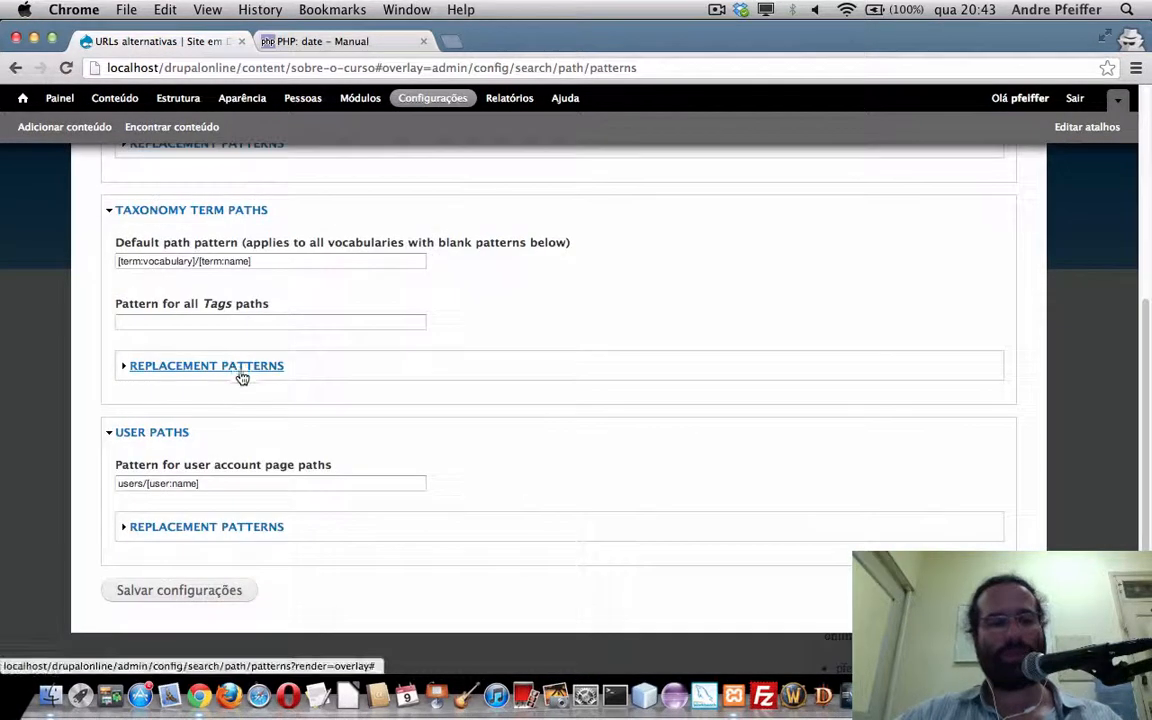
{"action": "left_click", "coordinate": [178, 591]}
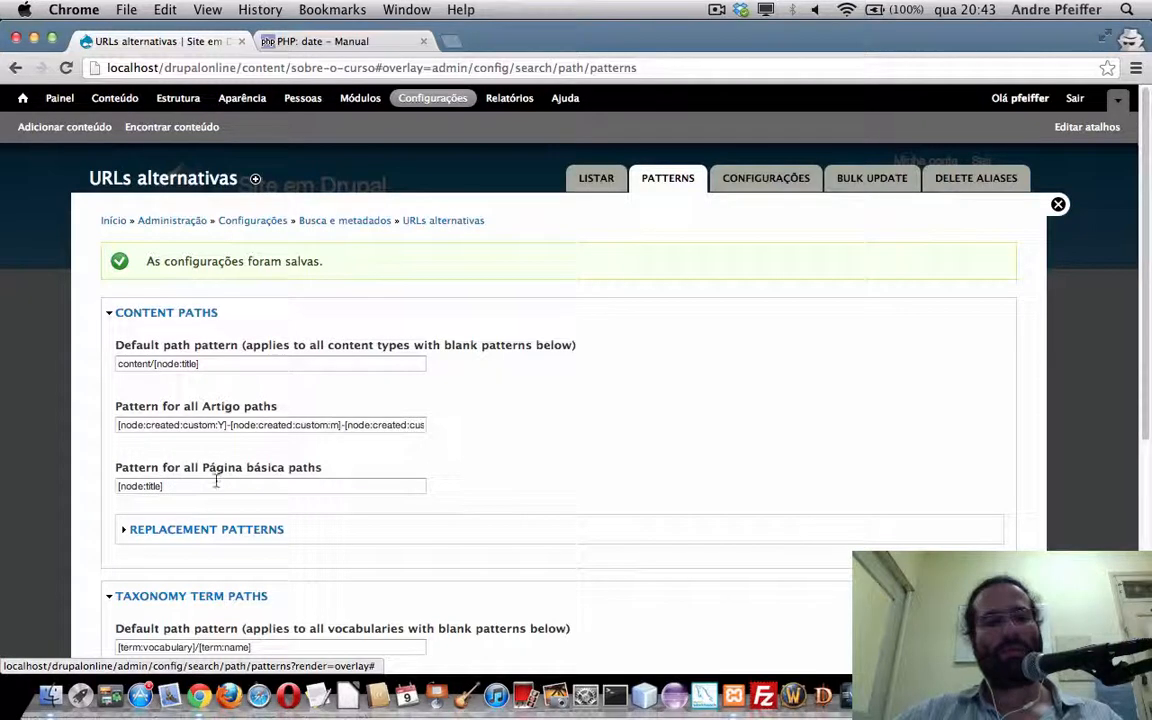
- Go to the site's home page, open the Sobre o curso page and examine the path in its URL
{"action": "left_click", "coordinate": [22, 97]}
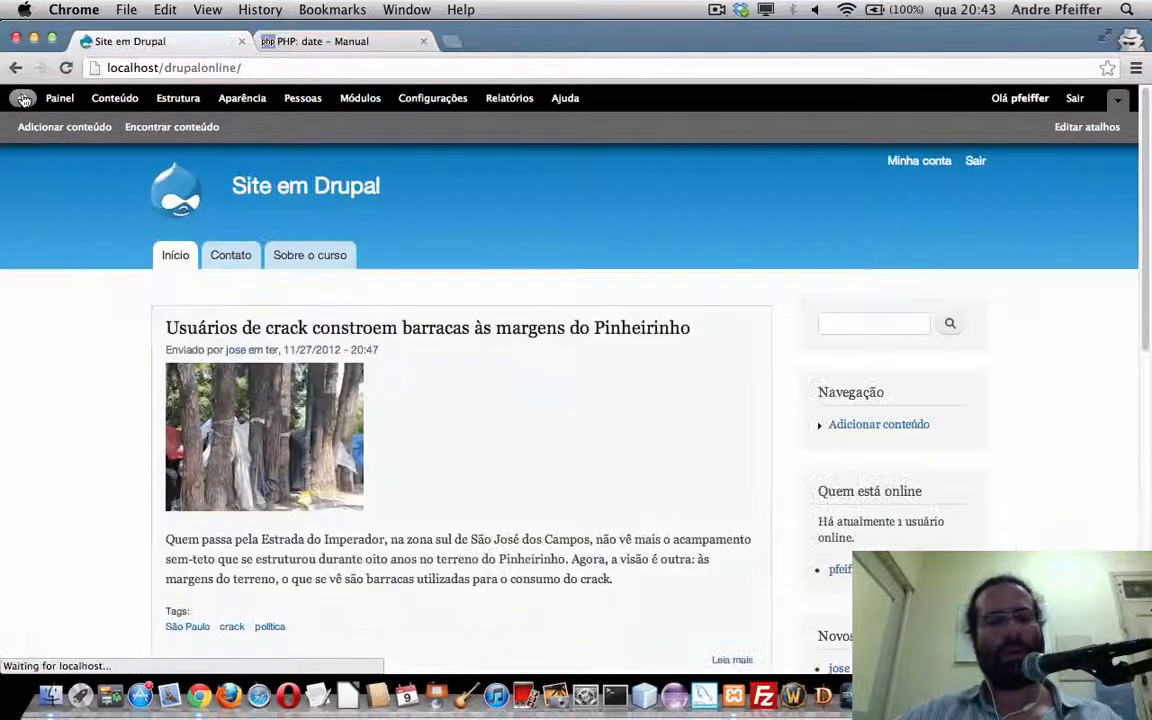
{"action": "left_click", "coordinate": [323, 262]}
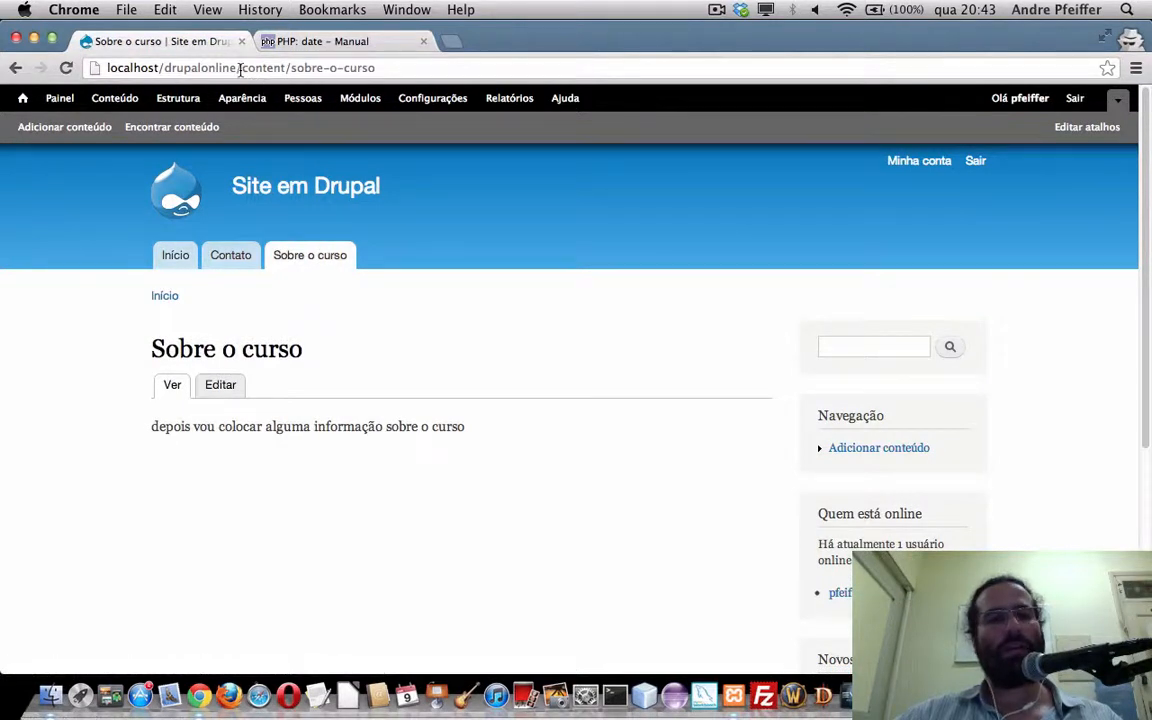
{"action": "left_click_drag", "start_coordinate": [240, 68], "coordinate": [429, 78]}
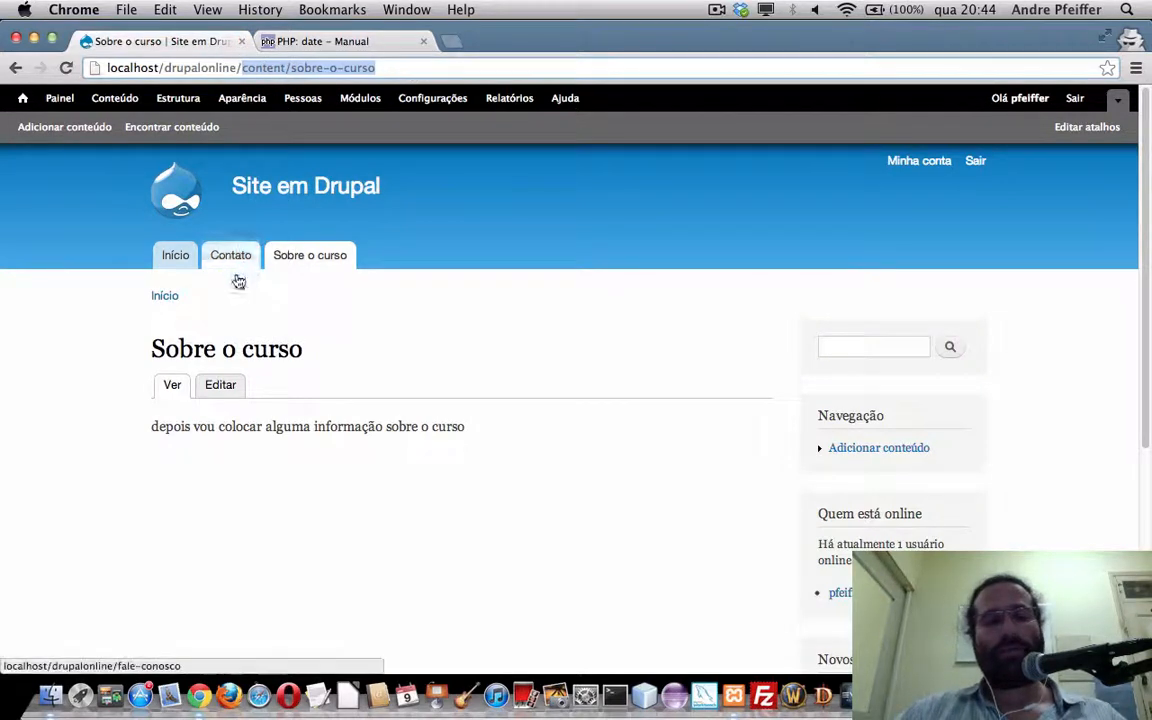
- Edit the Sobre o curso page to enable Generate automatic URL alias in its address settings, and save it
{"action": "left_click", "coordinate": [228, 387]}
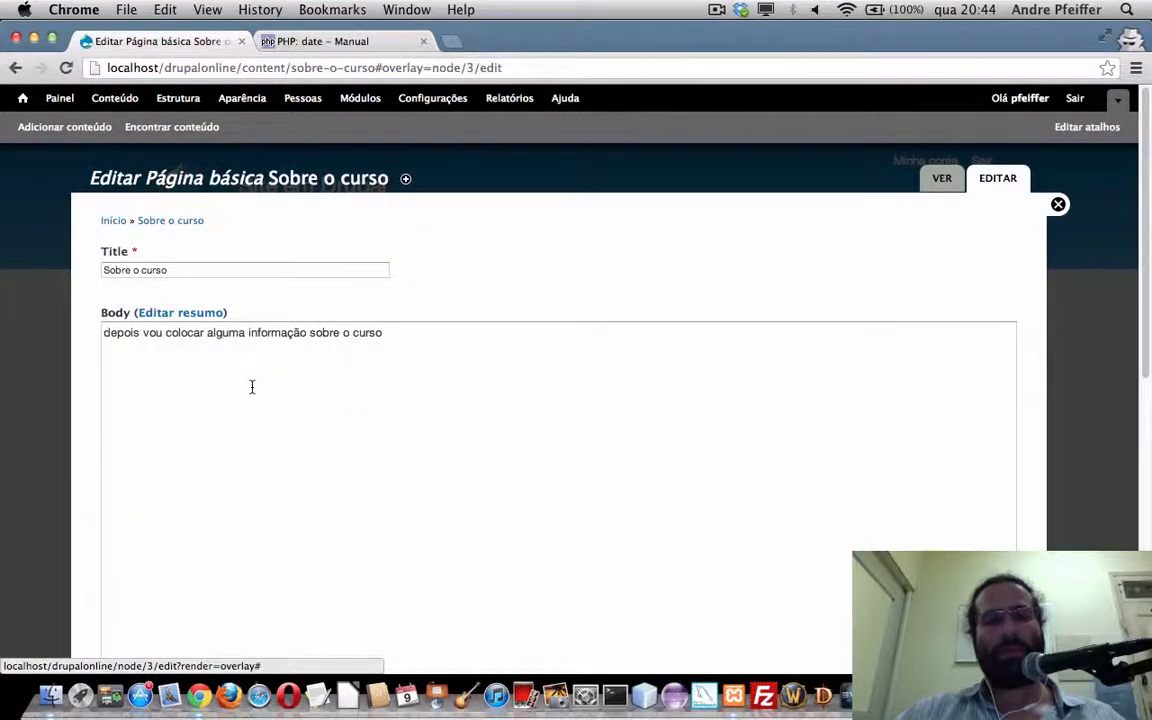
{"action": "scroll", "coordinate": [252, 388], "scroll_direction": "down", "scroll_amount": 10}
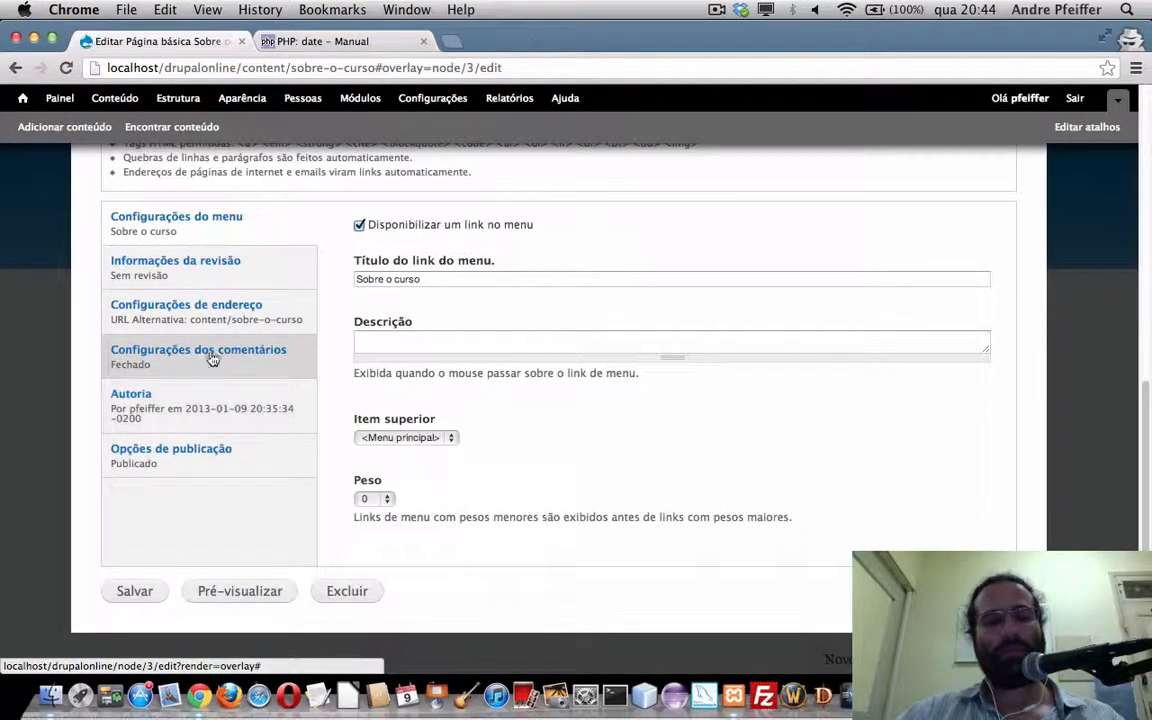
{"action": "left_click", "coordinate": [222, 318]}
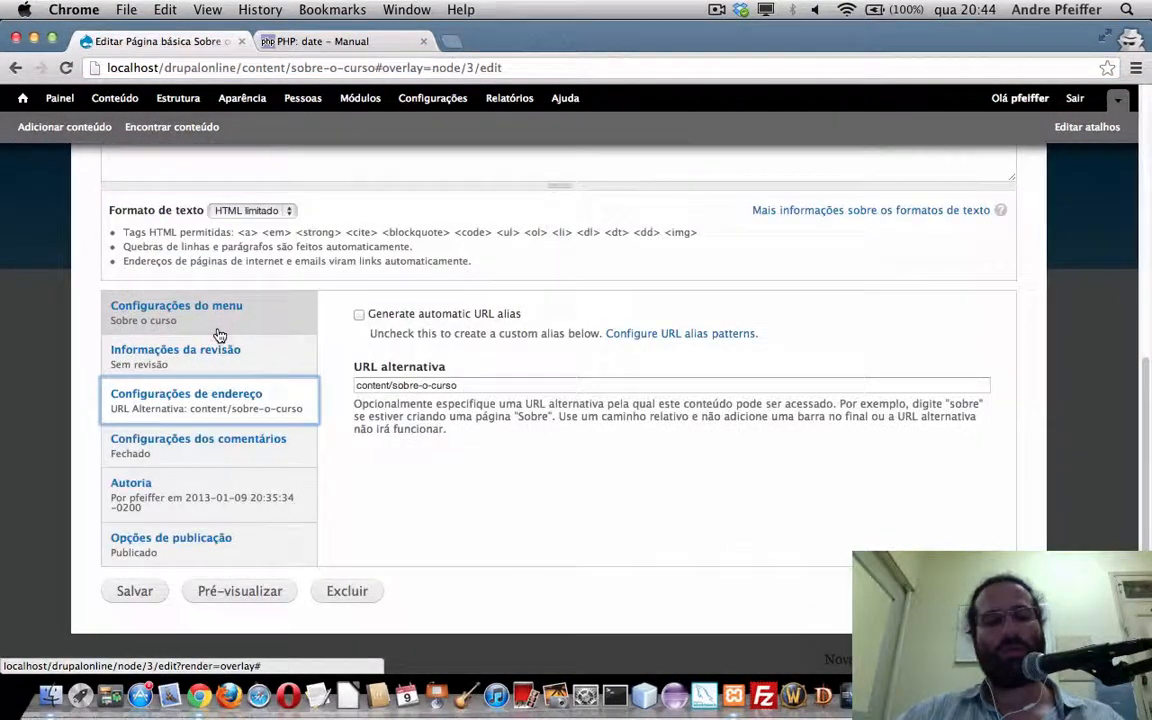
{"action": "left_click", "coordinate": [359, 315]}
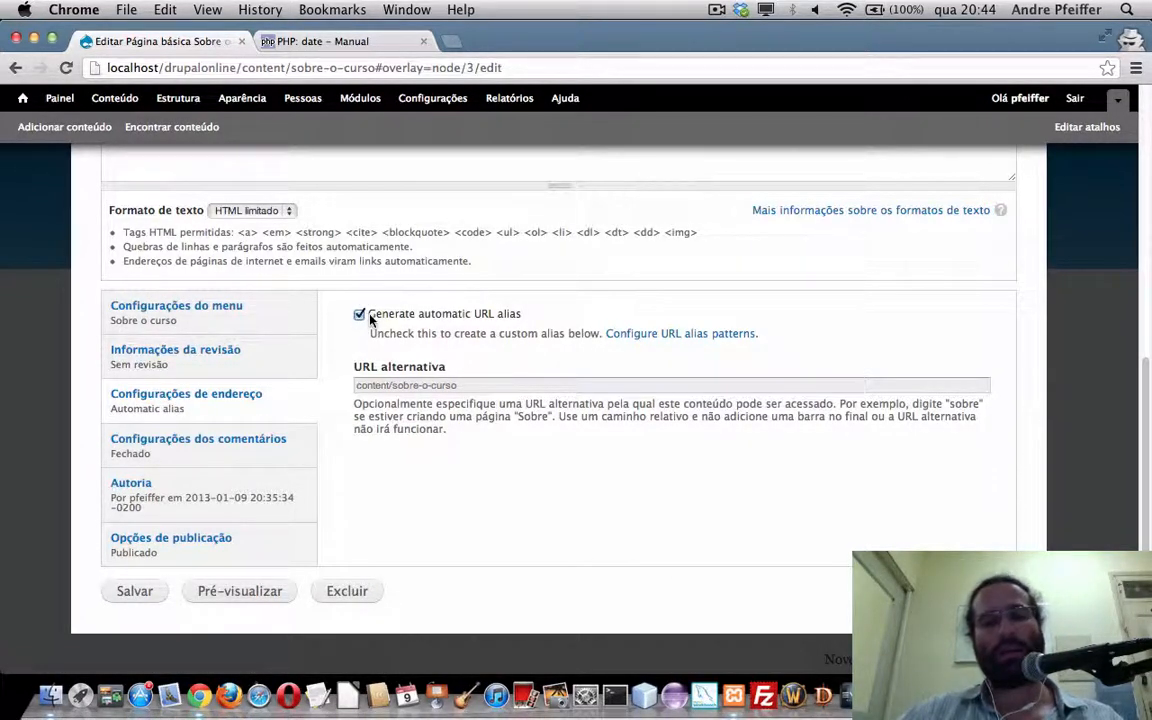
{"action": "left_click", "coordinate": [155, 593]}
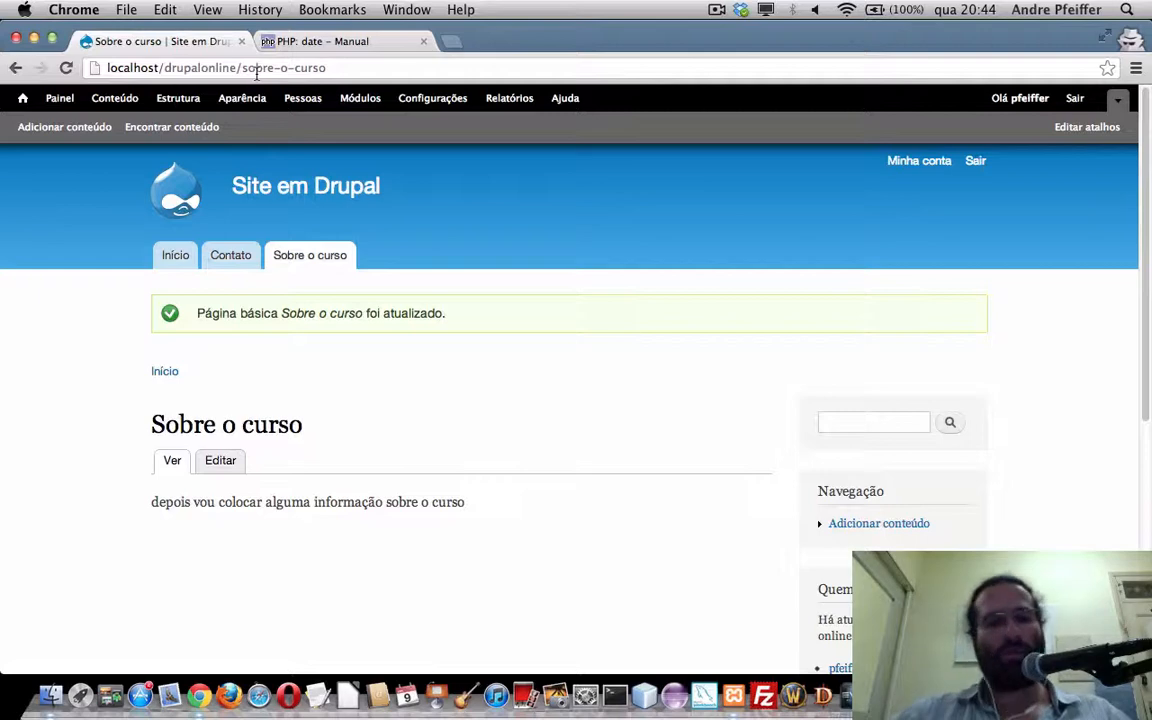
- Create and save a new Artigo titled "Meu primeiro artigo", keeping its automatic URL alias
{"action": "left_click", "coordinate": [85, 133]}
{"action": "left_click", "coordinate": [150, 255]}
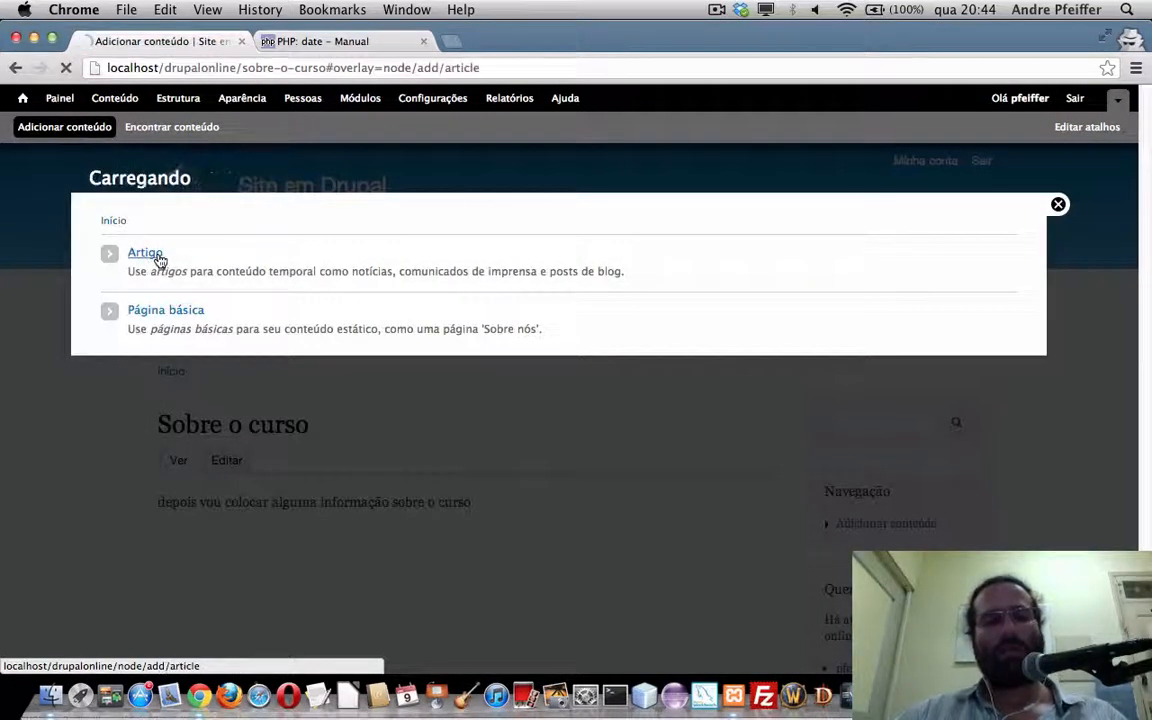
{"action": "left_click", "coordinate": [156, 266]}
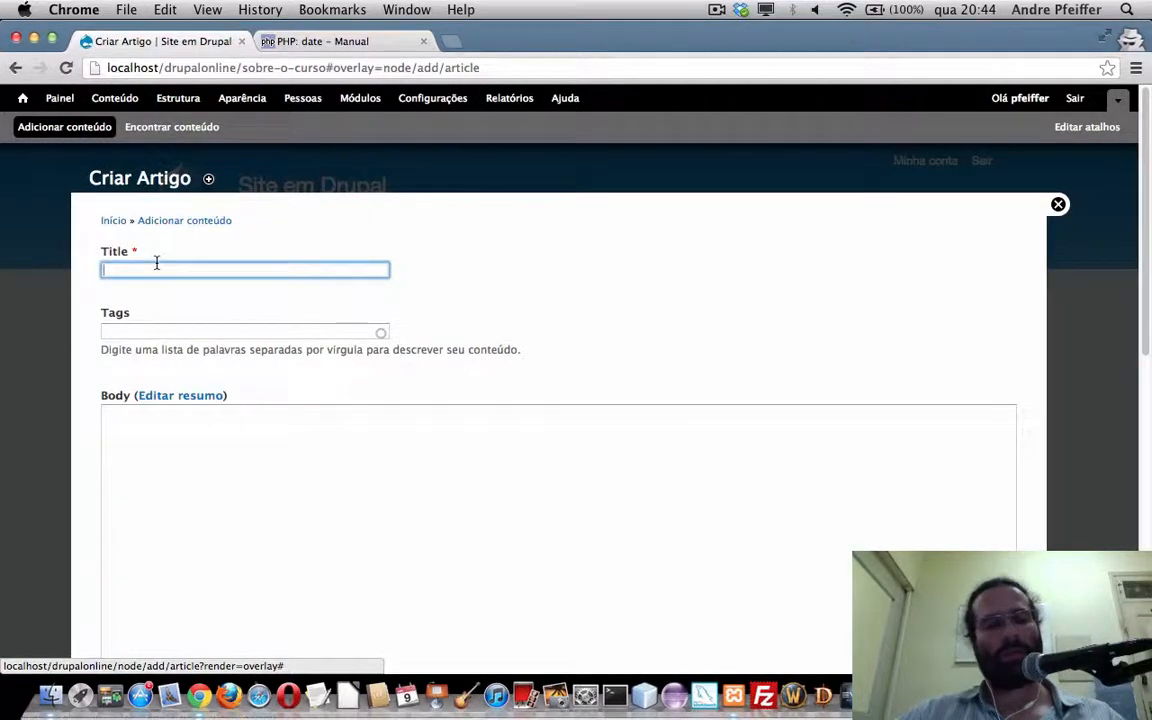
{"action": "type", "text": "Meu primei"}
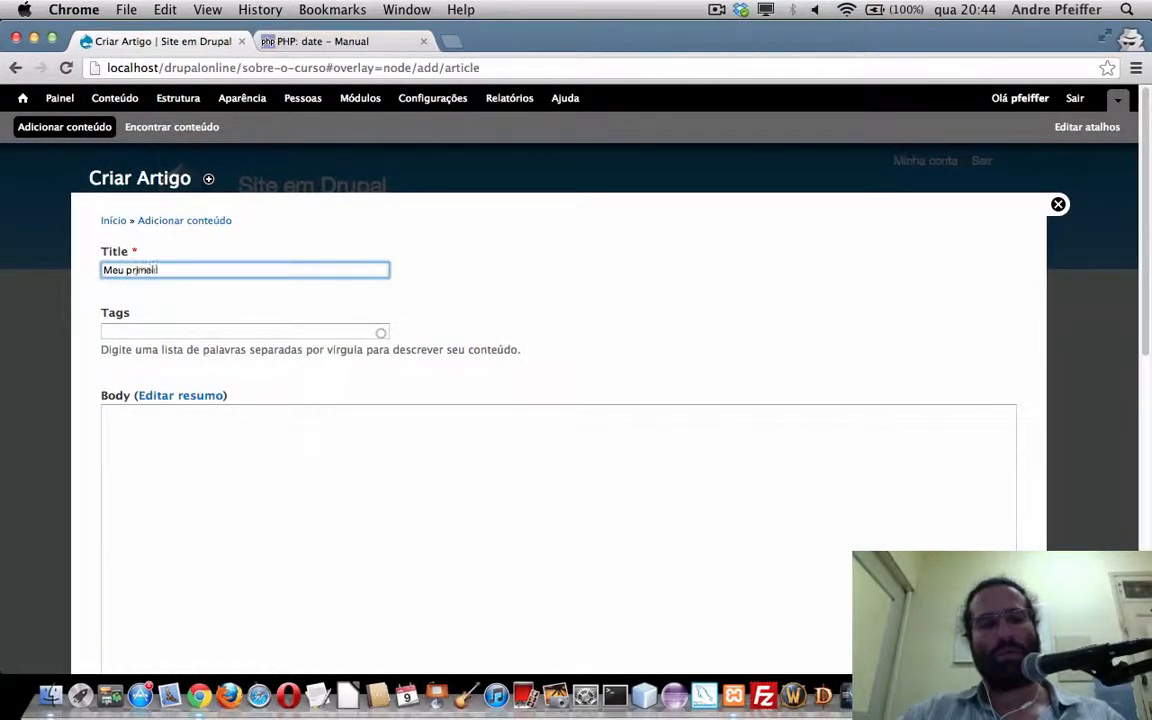
{"action": "type", "text": "ro artigo"}
{"action": "key", "text": "Tab"}
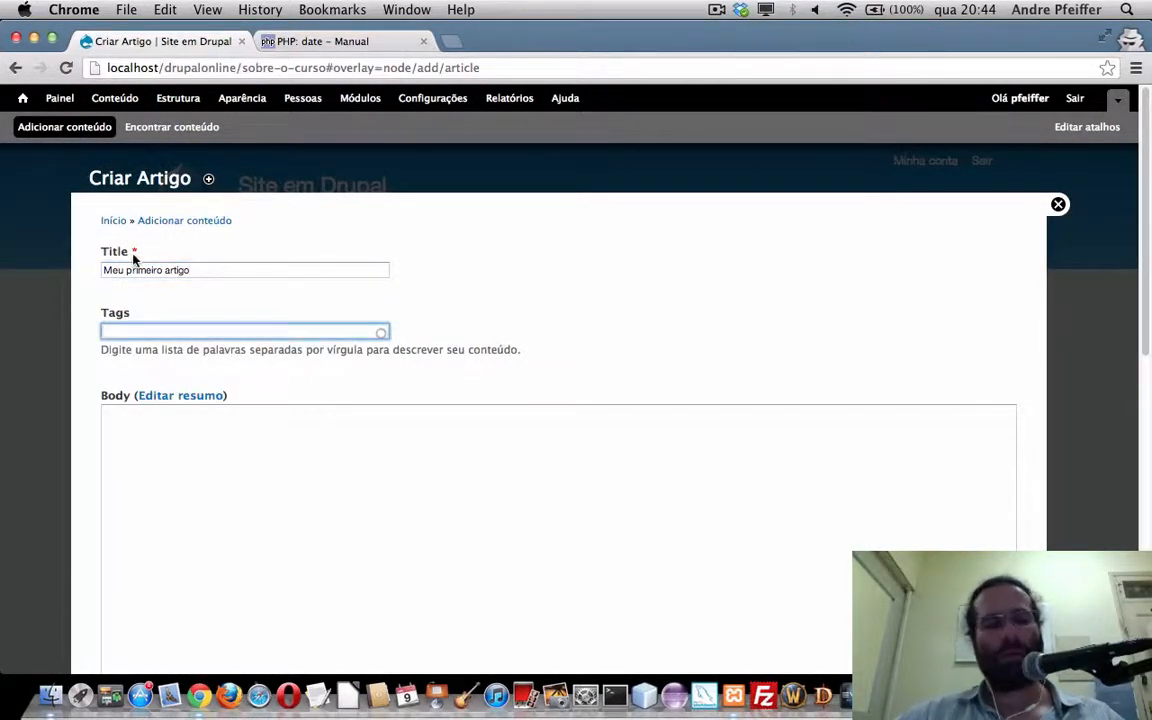
{"action": "scroll", "coordinate": [152, 352], "scroll_direction": "down", "scroll_amount": 10}
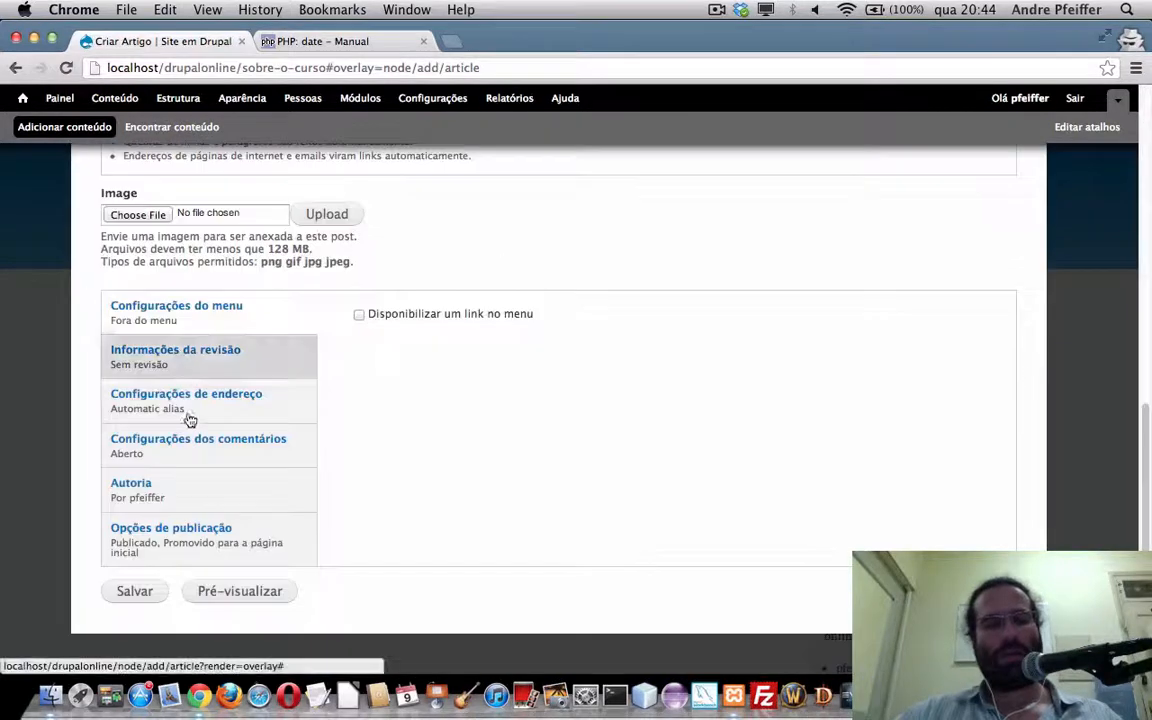
{"action": "left_click", "coordinate": [134, 591]}
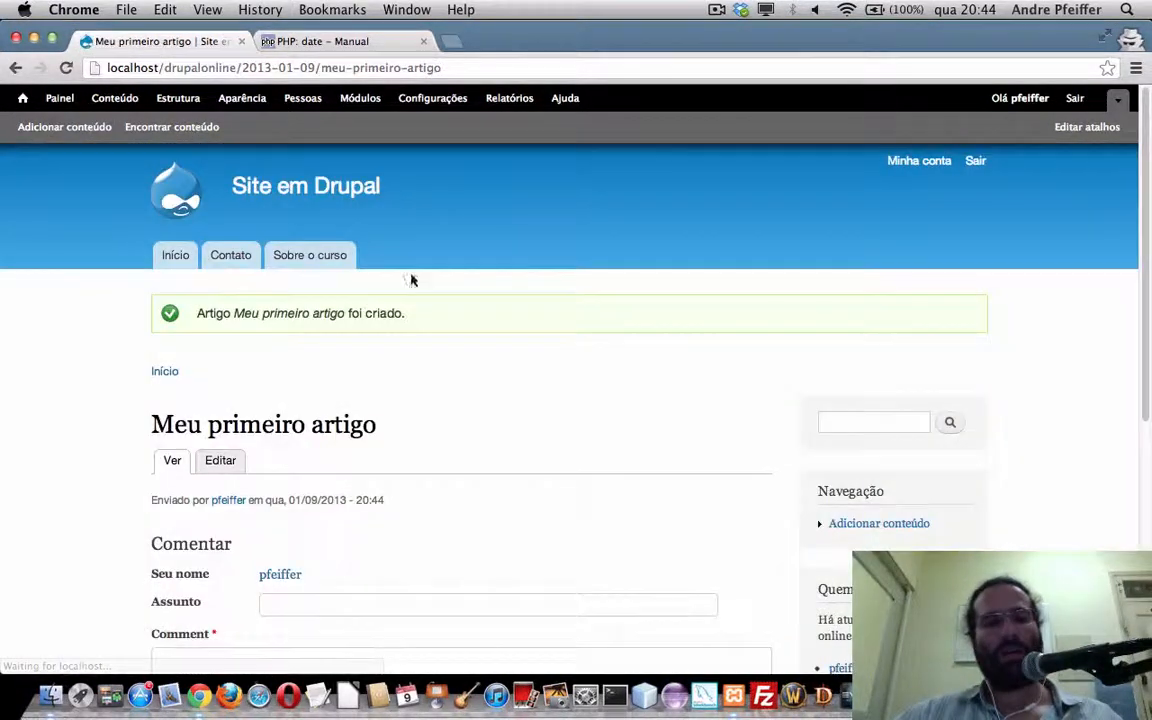
- Examine the date and title parts of the new article's URL
{"action": "left_click_drag", "start_coordinate": [241, 67], "coordinate": [316, 68]}
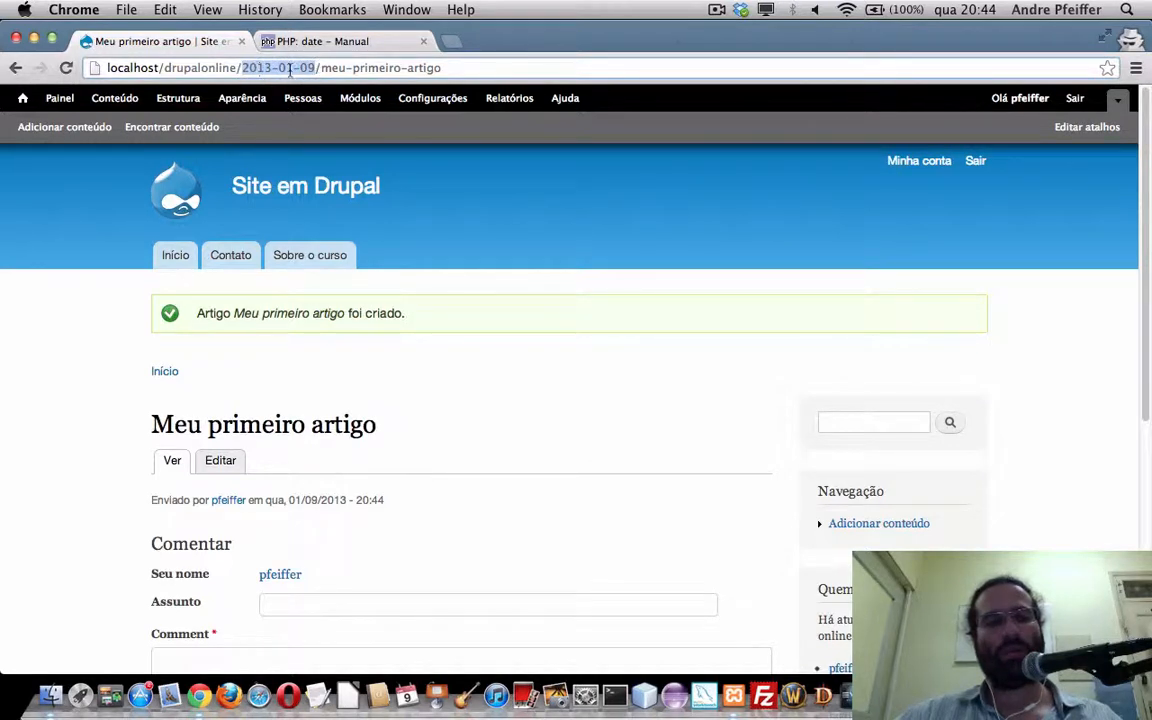
{"action": "left_click", "coordinate": [320, 67]}
{"action": "left_click_drag", "start_coordinate": [320, 67], "coordinate": [480, 71]}
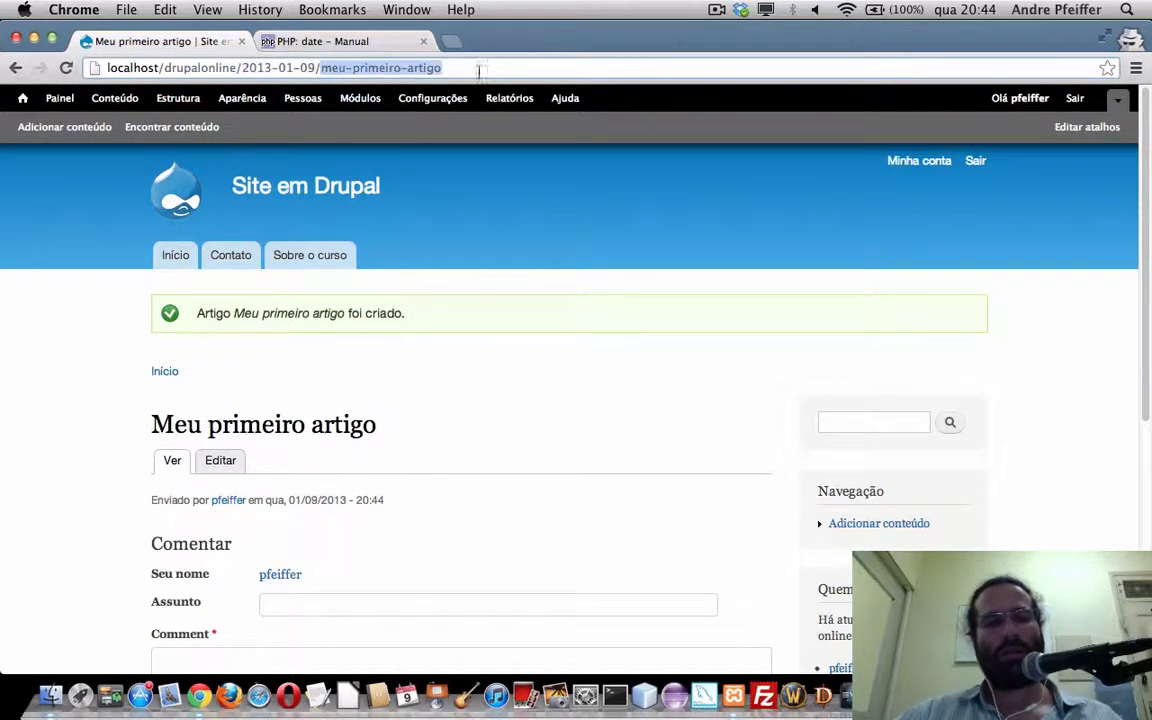